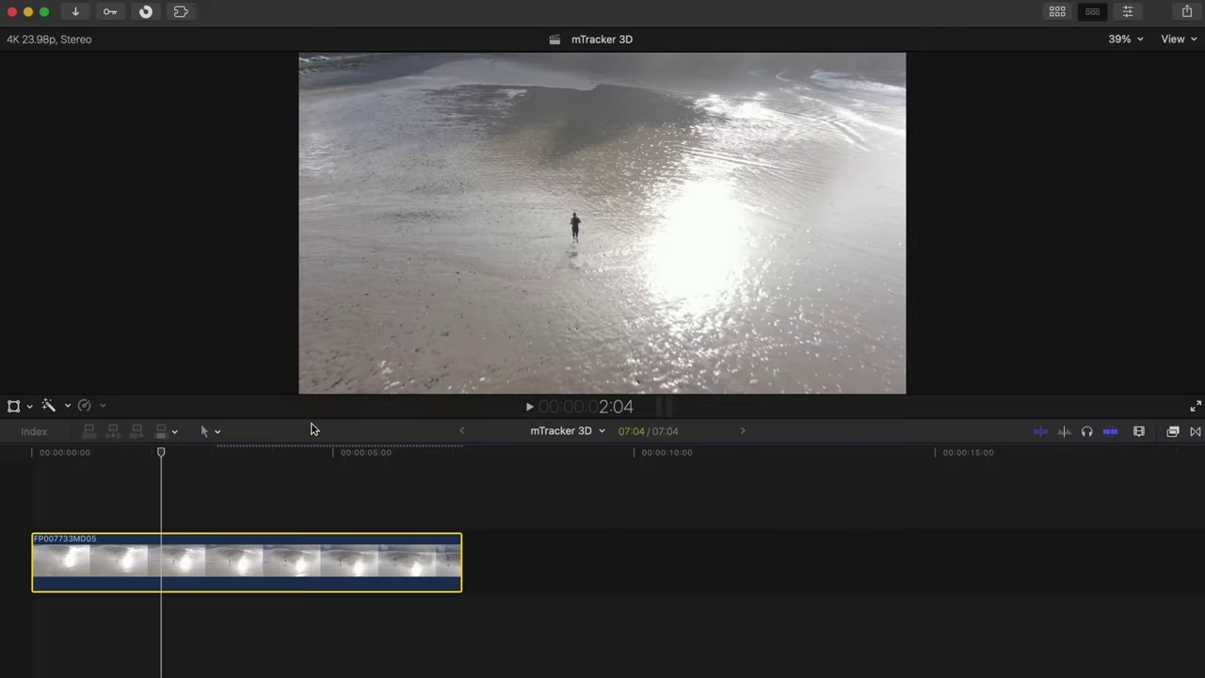
# Step: Shrink the timeline area so the viewer showing the drone beach clip grows
pyautogui.moveTo(309, 417); pyautogui.dragTo(309, 427)
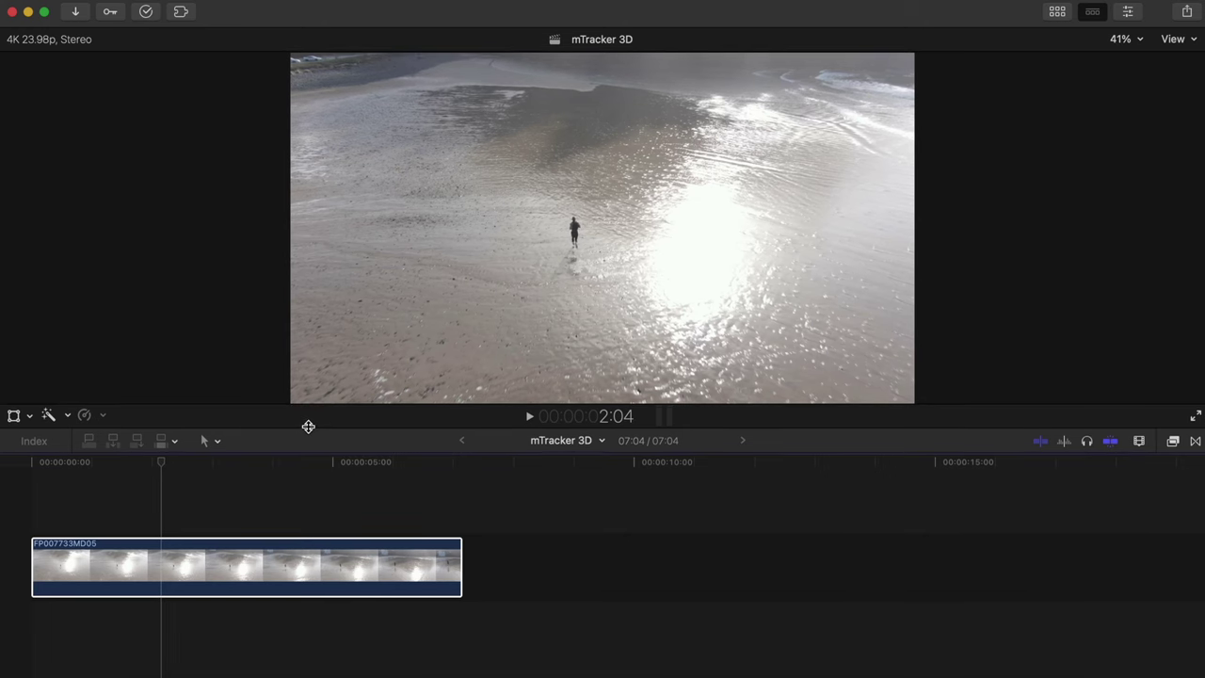
# Step: Transcode clip FP007733MD05 to optimized media from the browser, then hide the browser
pyautogui.click(205, 572)
pyautogui.press('ctrl+super+1')
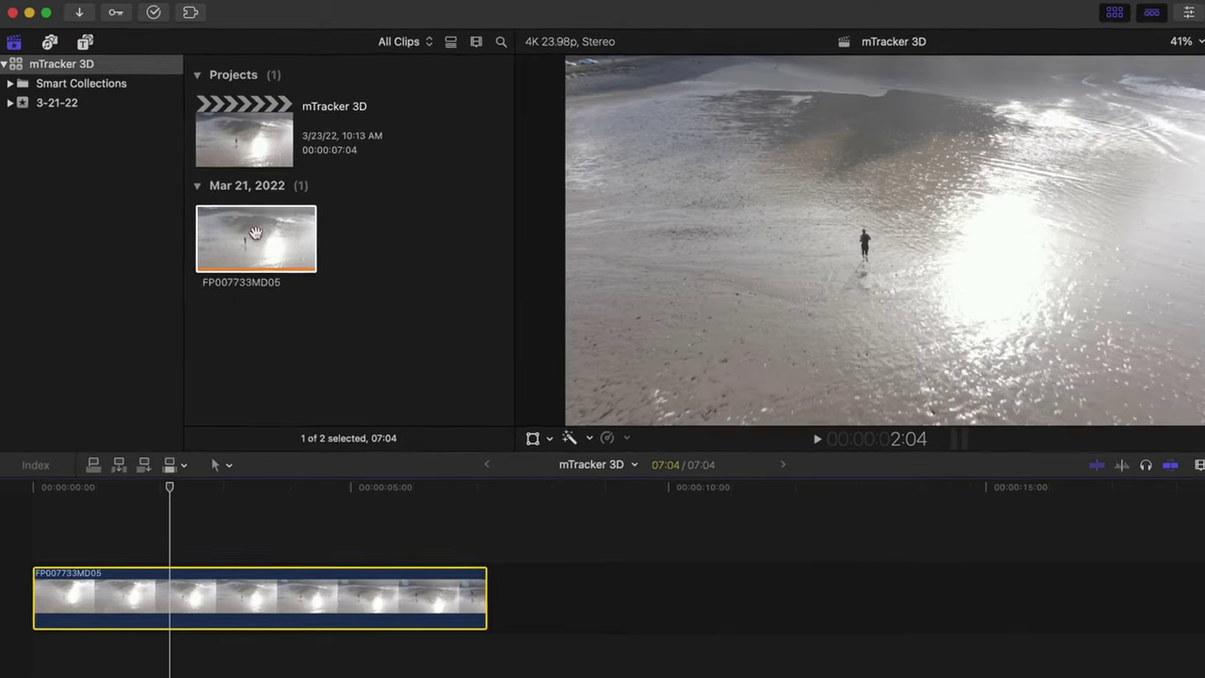
pyautogui.click(255, 232)
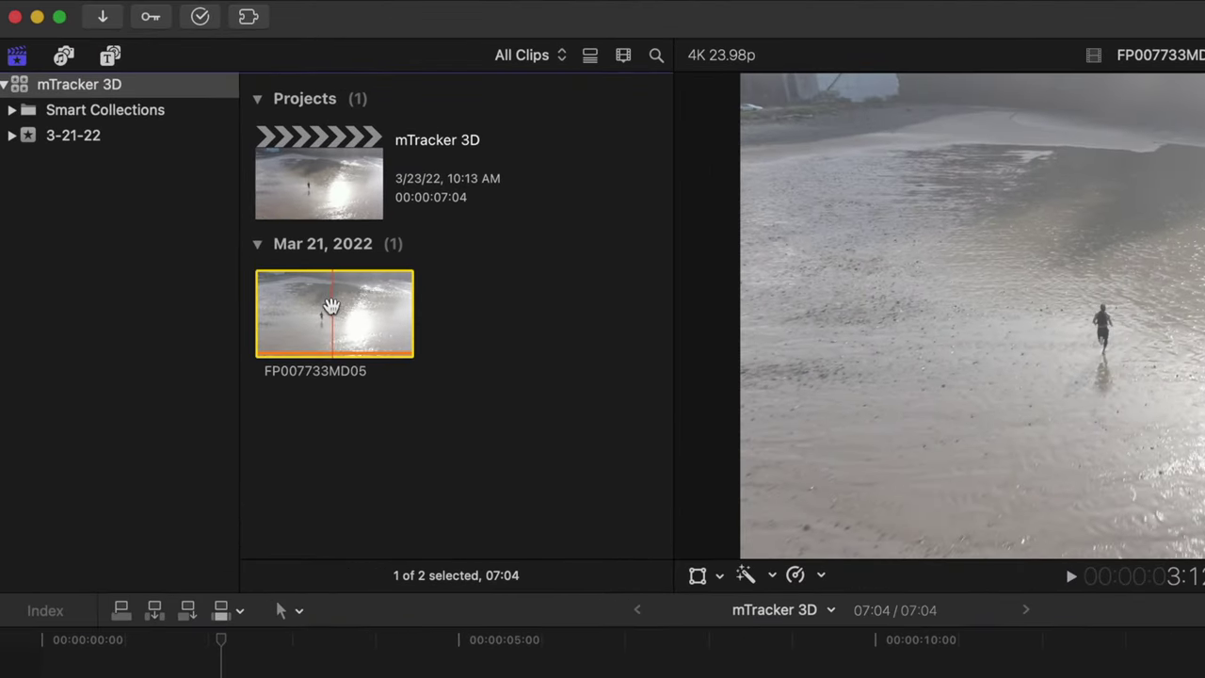
pyautogui.rightClick(331, 306)
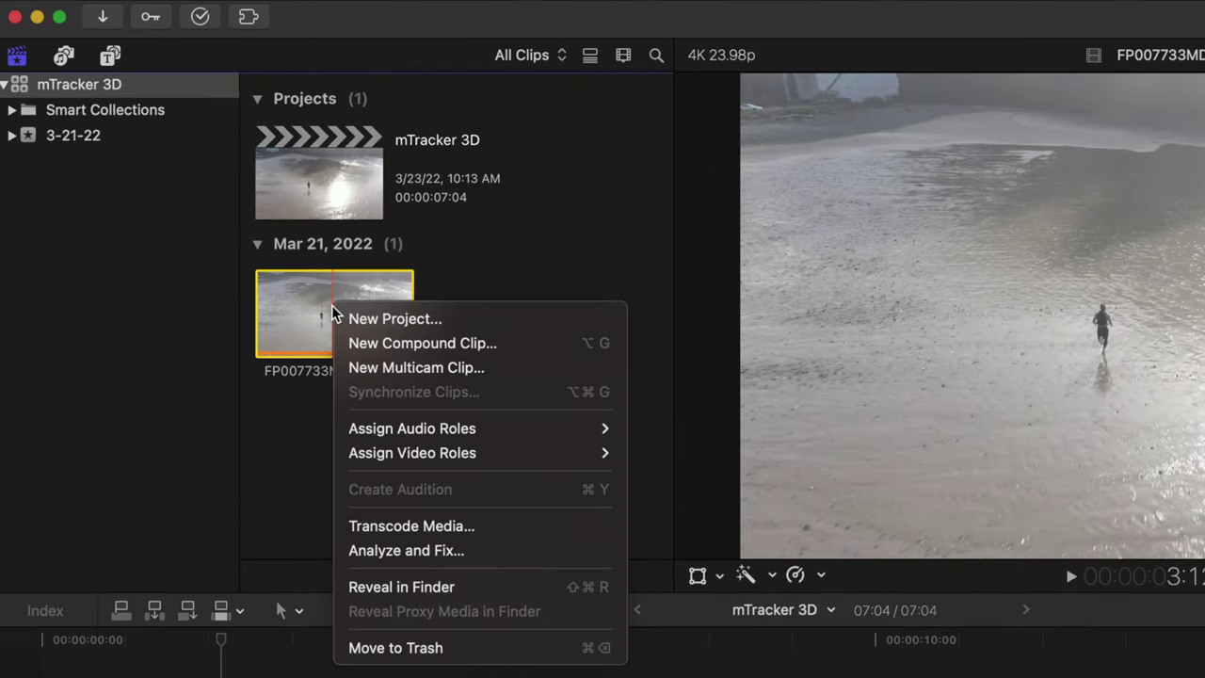
pyautogui.click(524, 526)
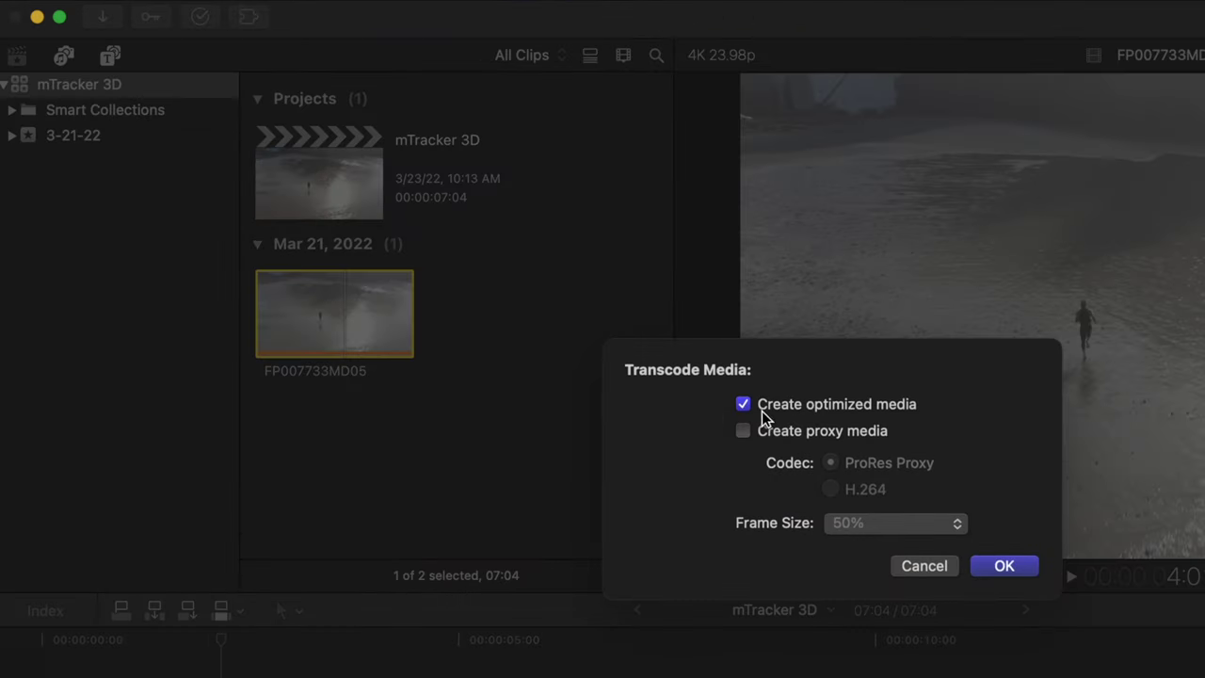
pyautogui.click(1004, 567)
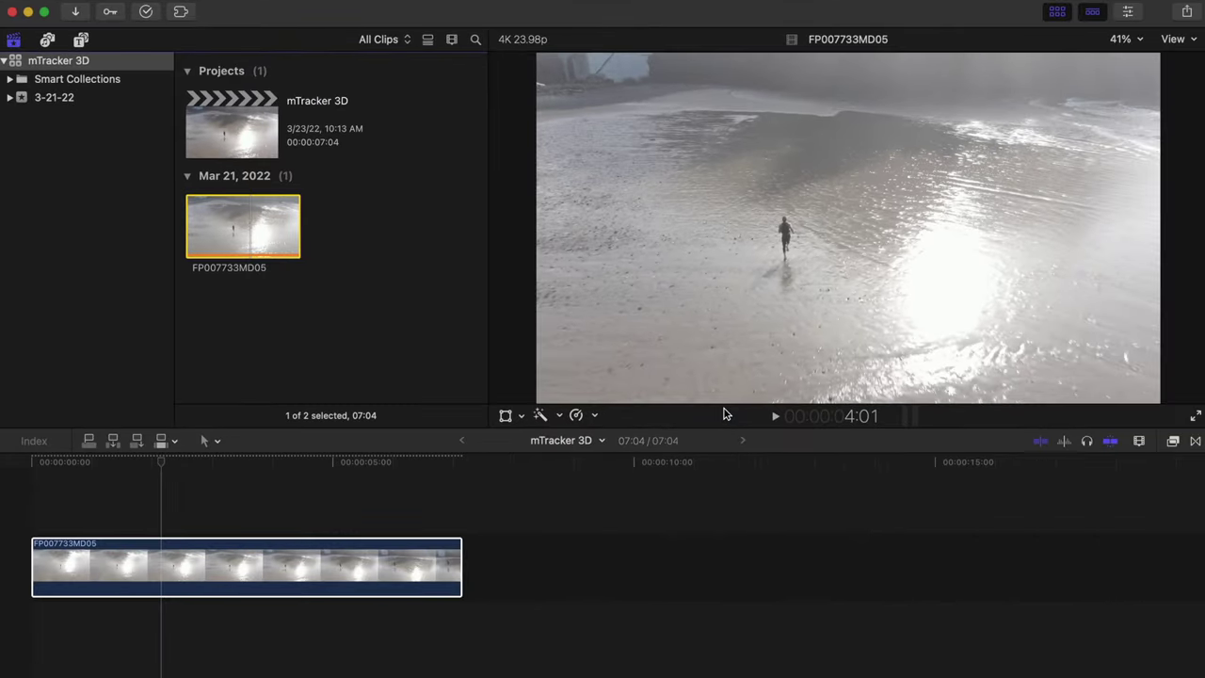
pyautogui.press('ctrl+super+1')
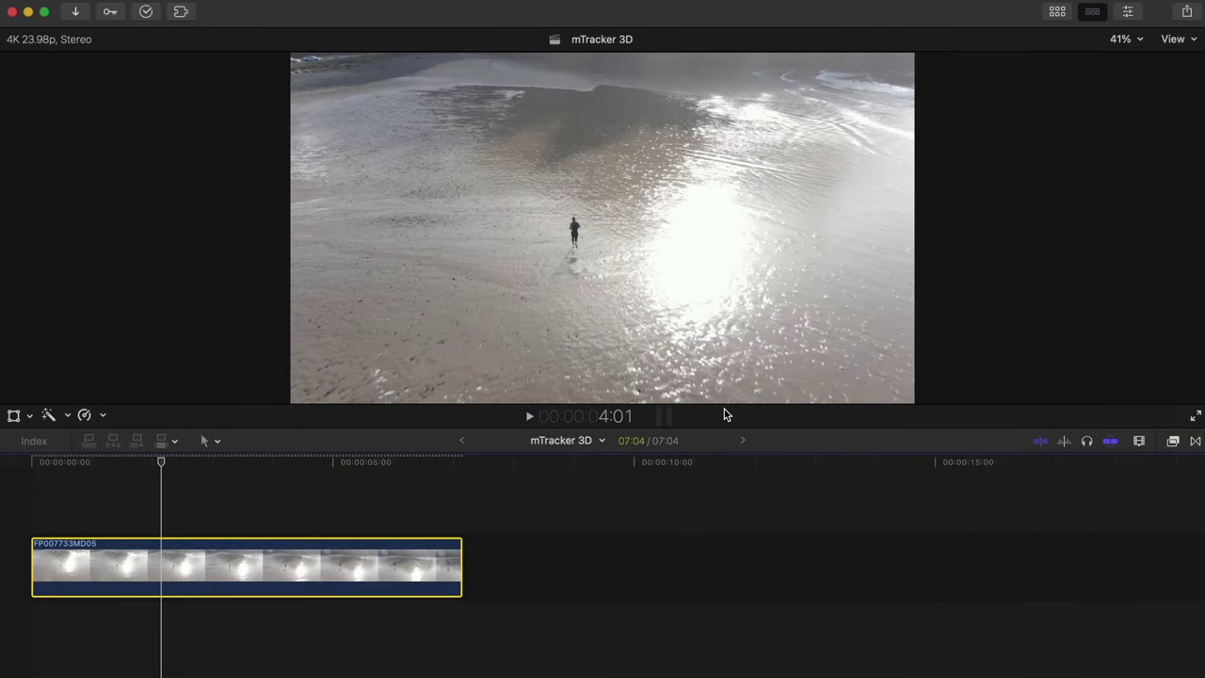
# Step: Search the video effects for 'mlu' and apply mLut by motionVFX to the clip
pyautogui.click(1172, 442)
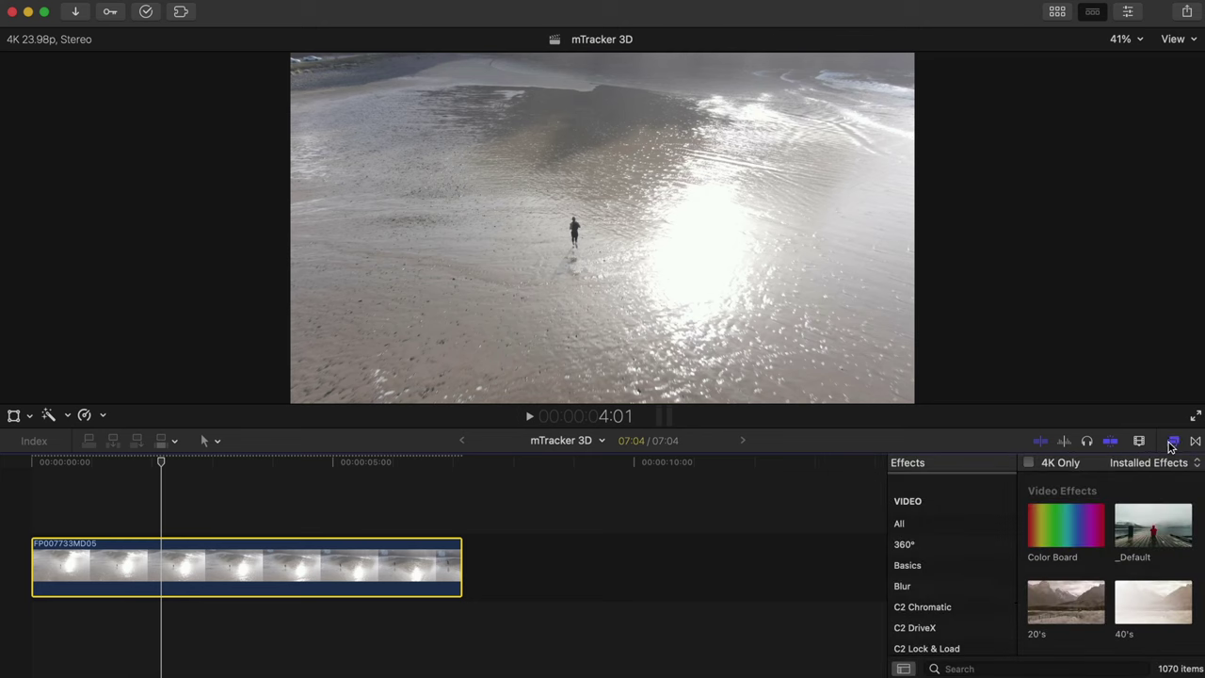
pyautogui.click(985, 669)
pyautogui.write('m')
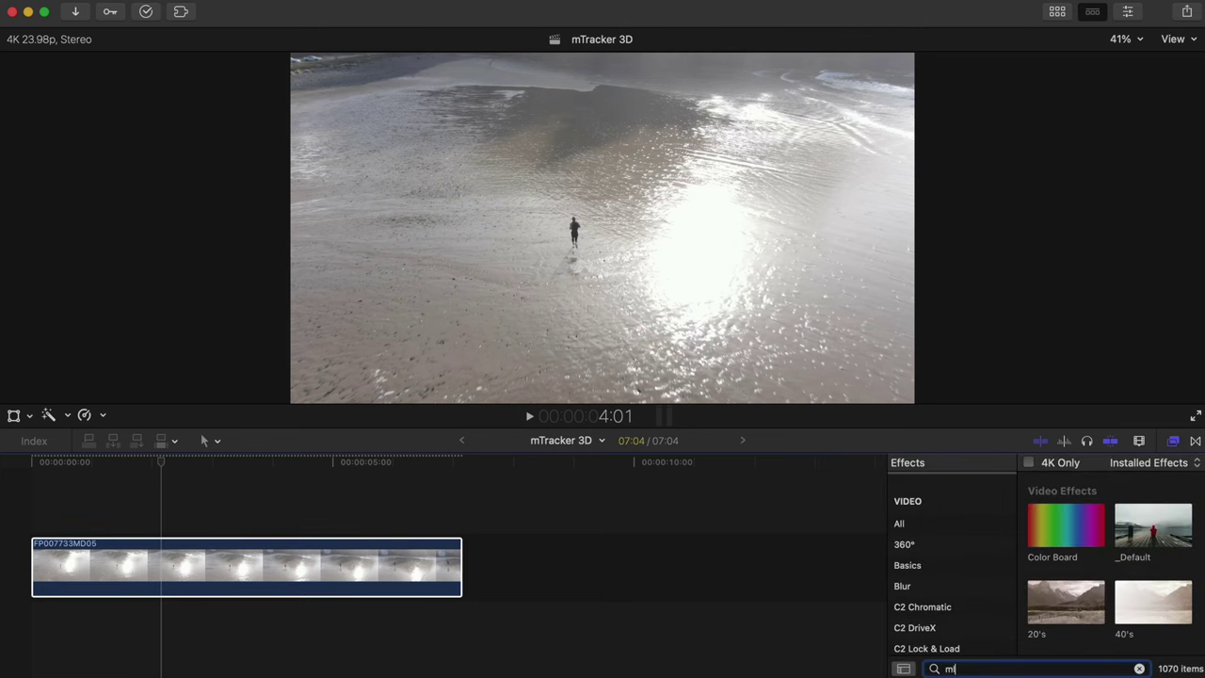
pyautogui.write('lu')
pyautogui.click(1039, 506)
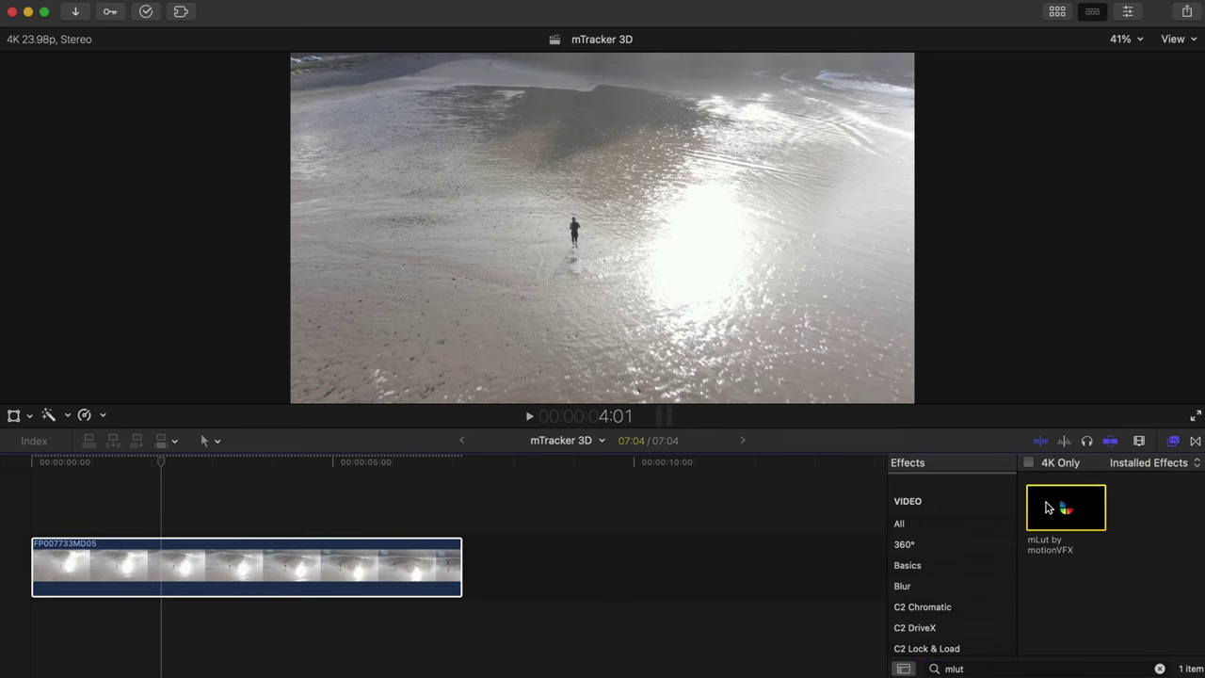
# Step: Raise the mLut Contrast to 1.09 in the Video inspector
pyautogui.click(1127, 16)
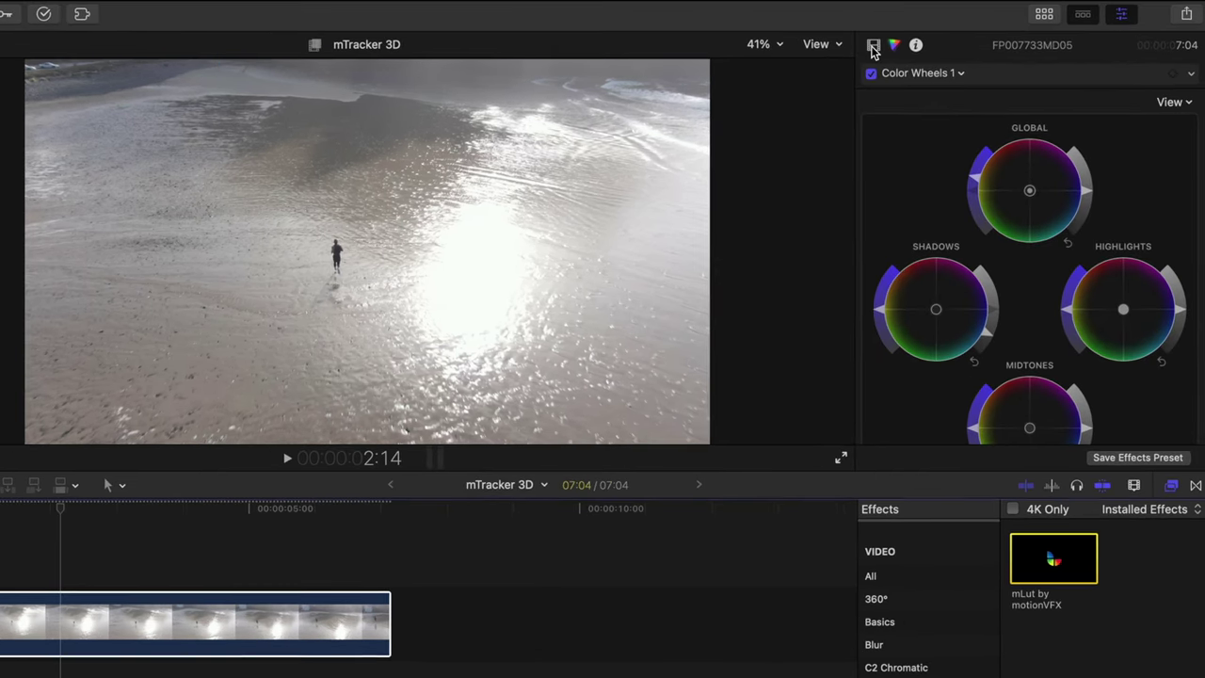
pyautogui.click(874, 47)
pyautogui.scroll(-10, 1033, 268)
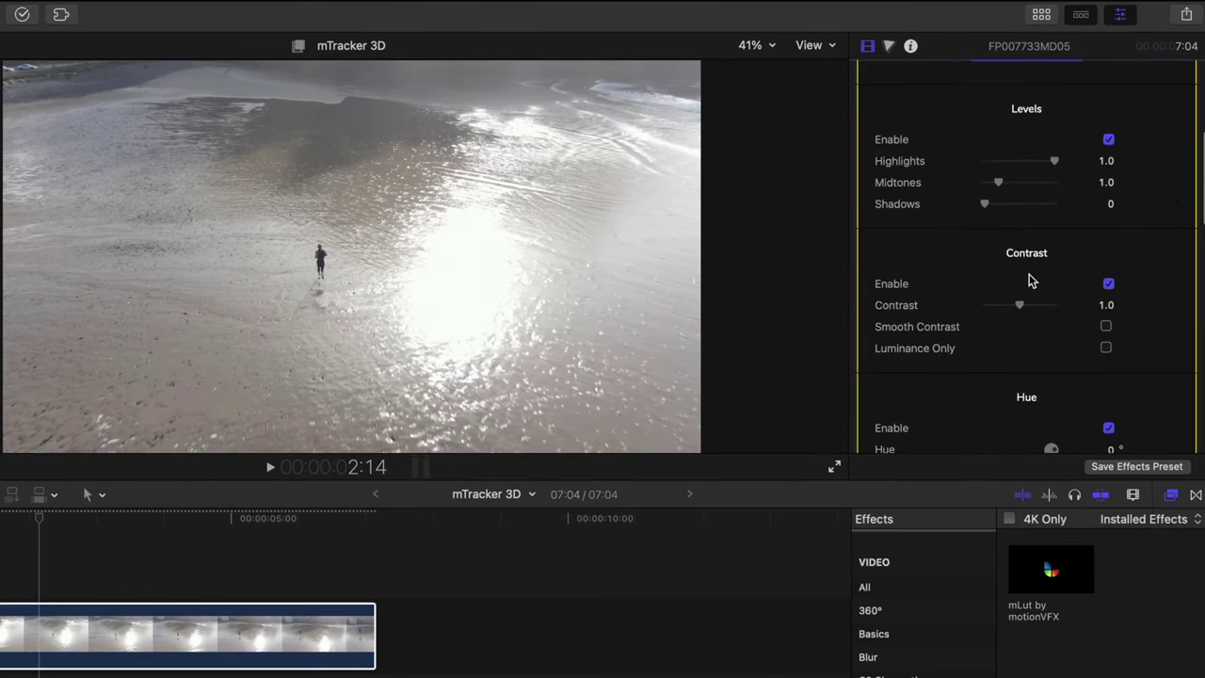
pyautogui.scroll(-3, 1029, 274)
pyautogui.moveTo(1019, 232); pyautogui.dragTo(1022, 236)
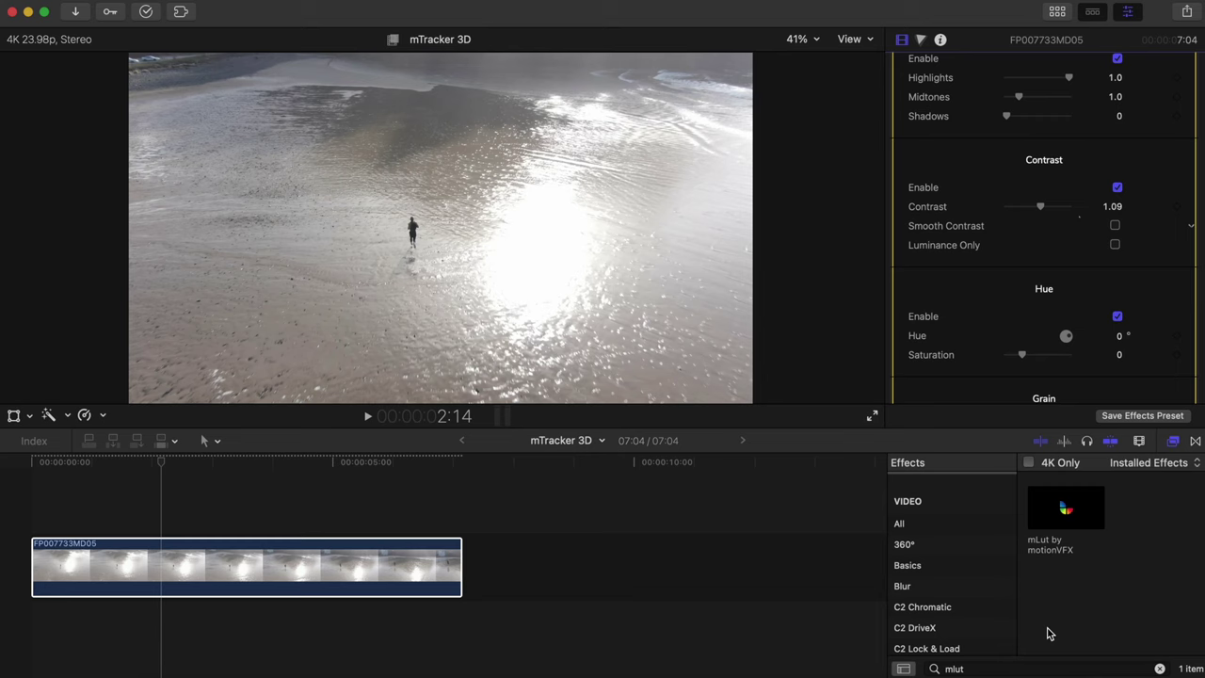
pyautogui.moveTo(970, 668); pyautogui.dragTo(947, 670)
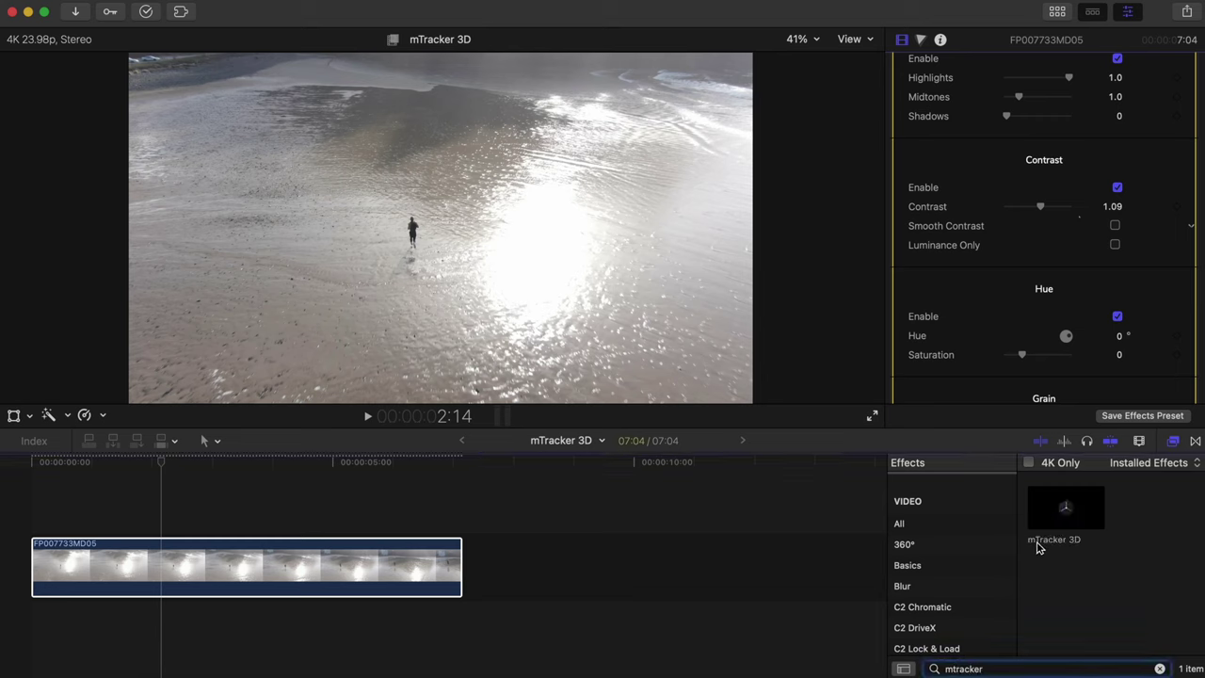
# Step: Apply mTracker 3D to the beach clip, track its camera motion and copy the track
pyautogui.doubleClick(1054, 513)
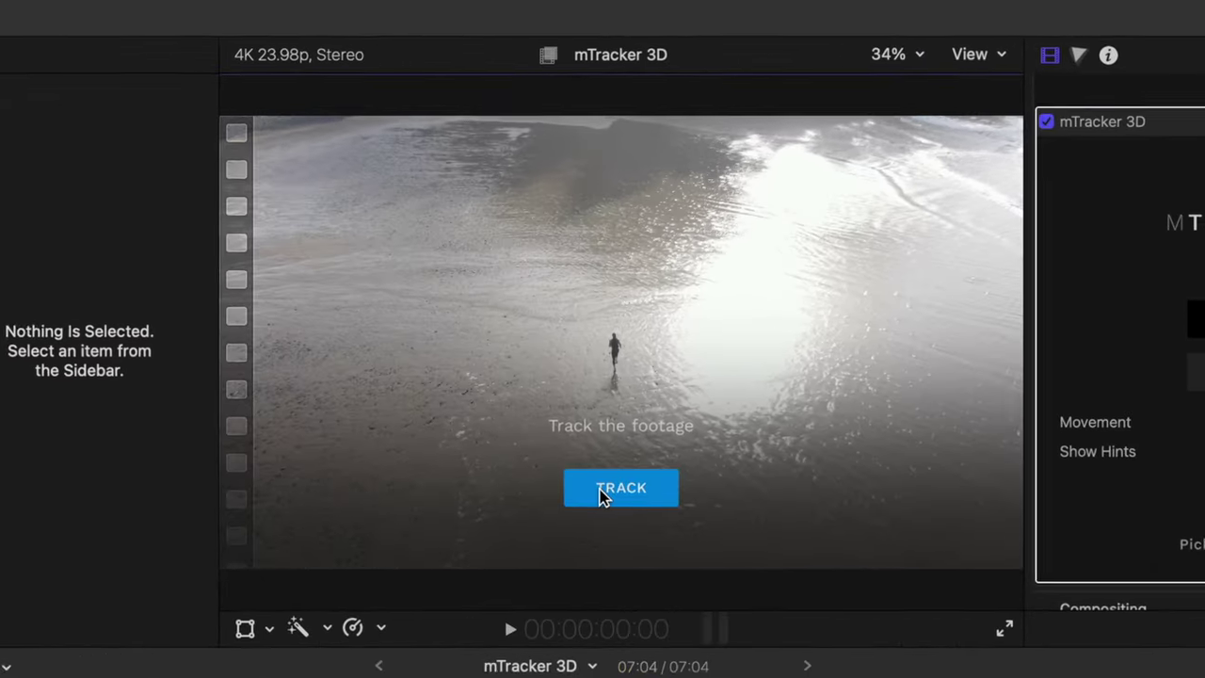
pyautogui.click(602, 491)
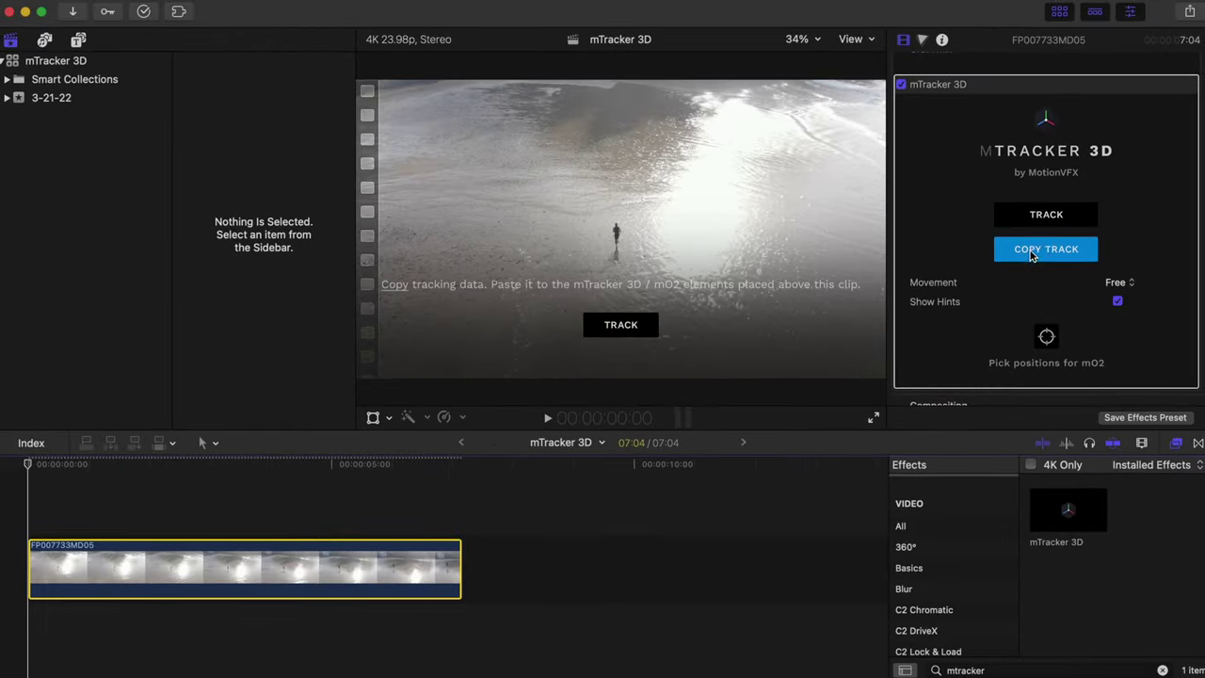
pyautogui.click(1031, 255)
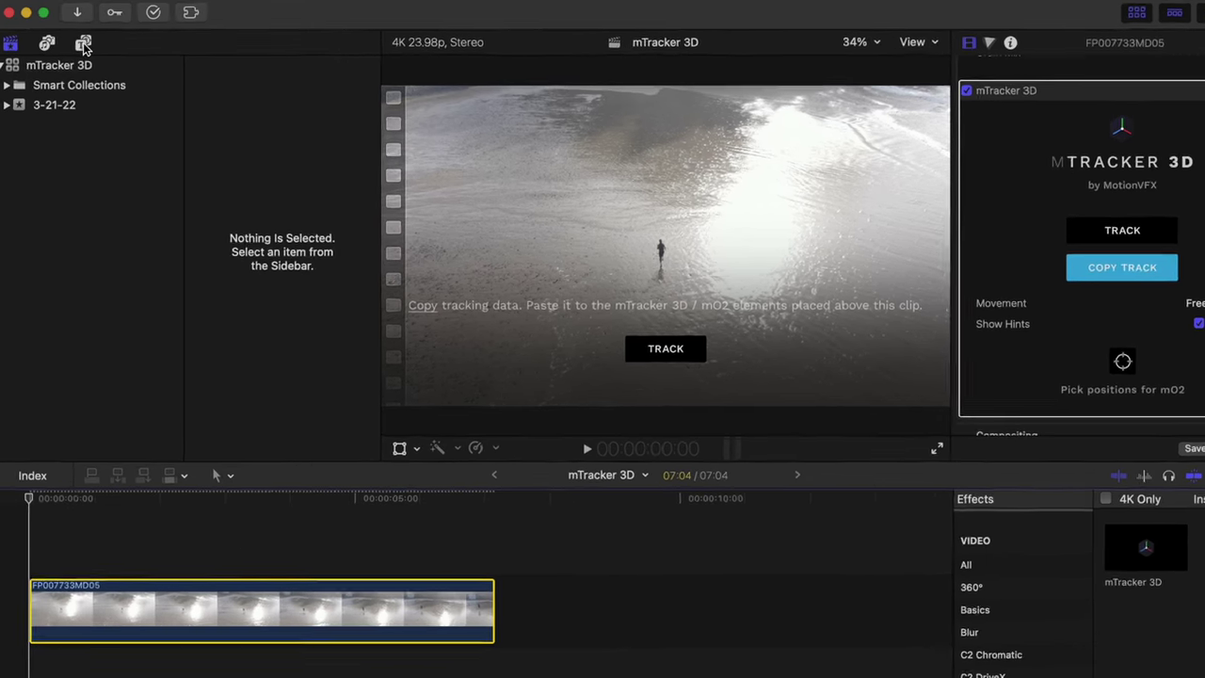
# Step: Add the SANDY Title 32 from mTracker 3D Expansions above the clip, trimmed to 7:04
pyautogui.click(79, 41)
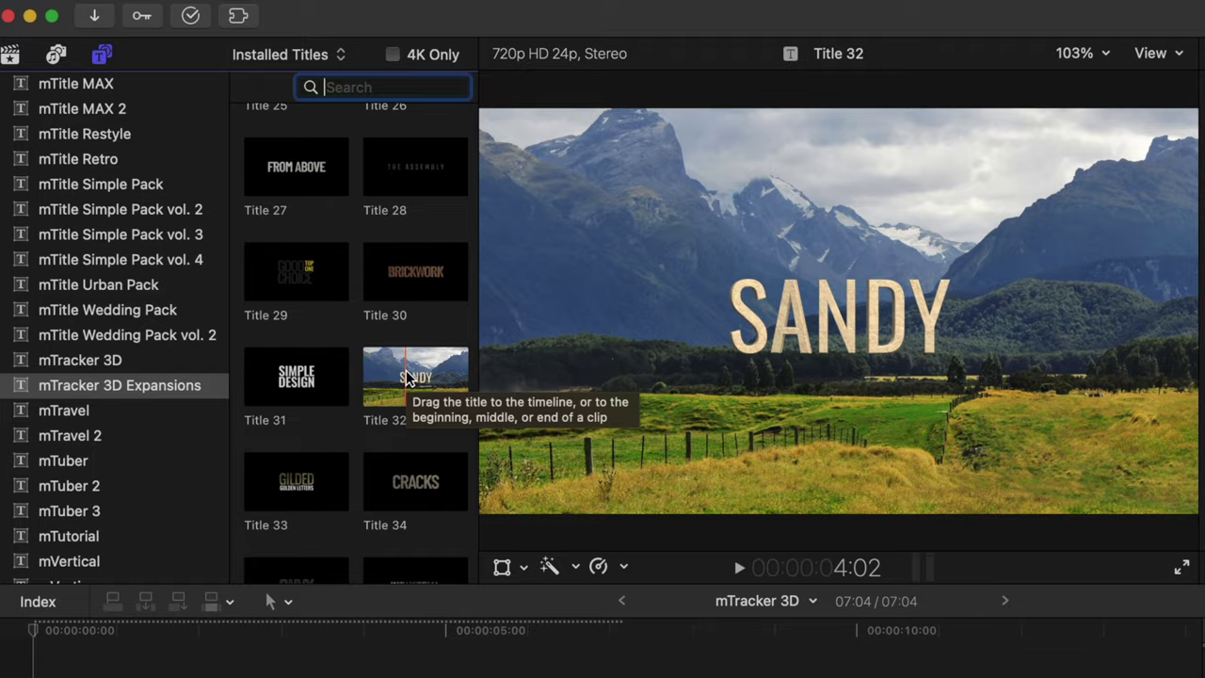
pyautogui.click(407, 376)
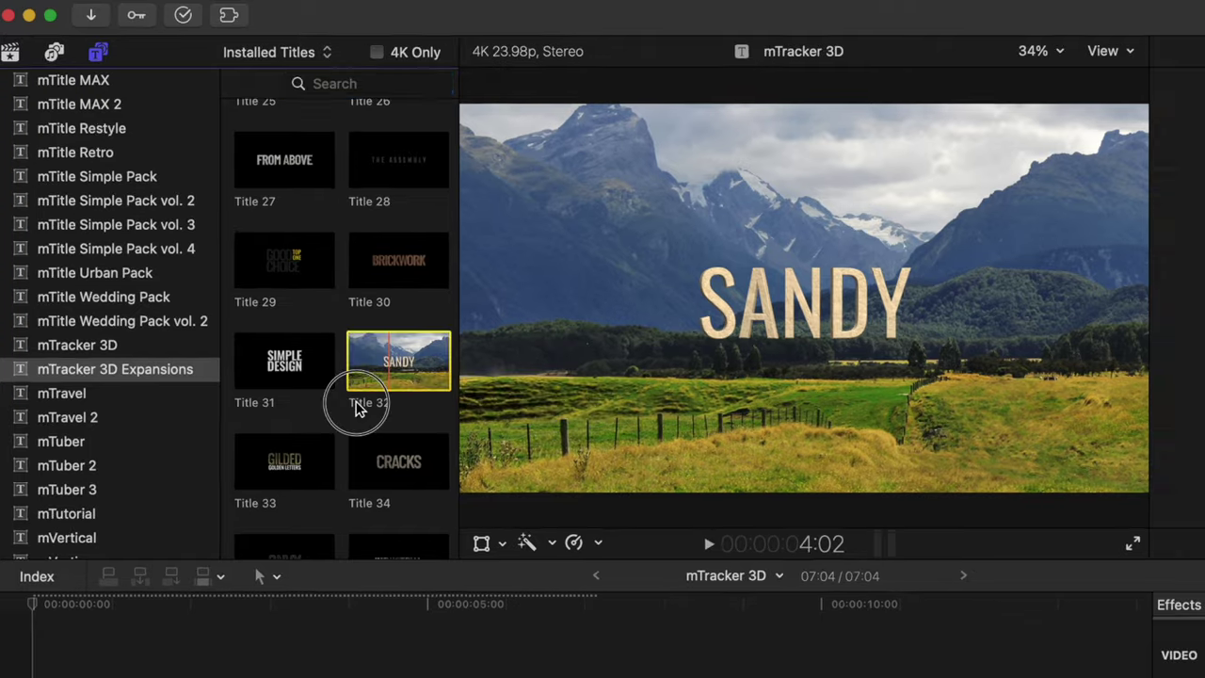
pyautogui.moveTo(386, 377); pyautogui.dragTo(40, 587)
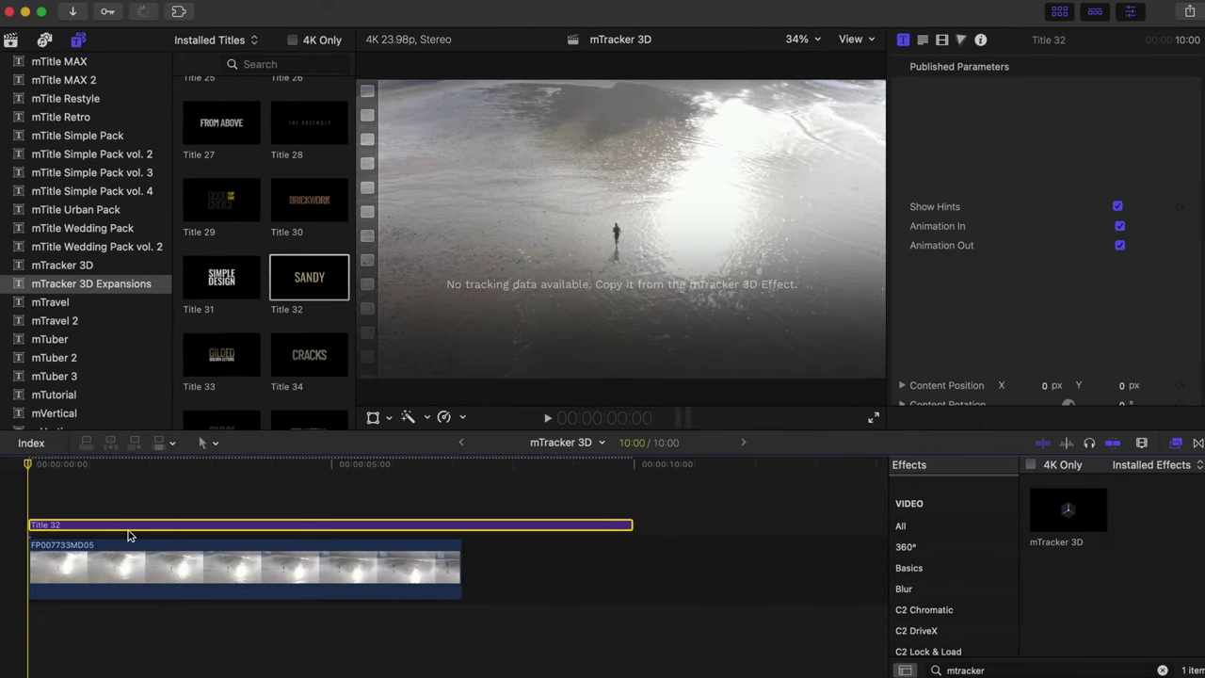
pyautogui.hotkey('alt', ']')
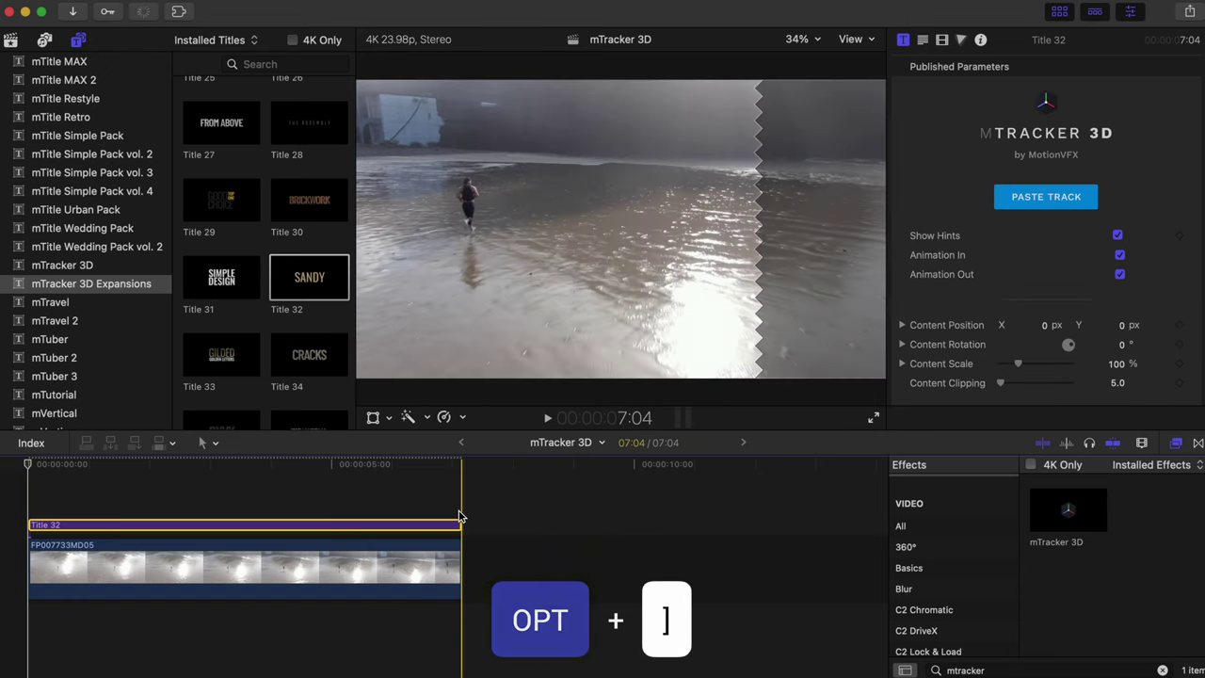
pyautogui.press('ctrl+super+1')
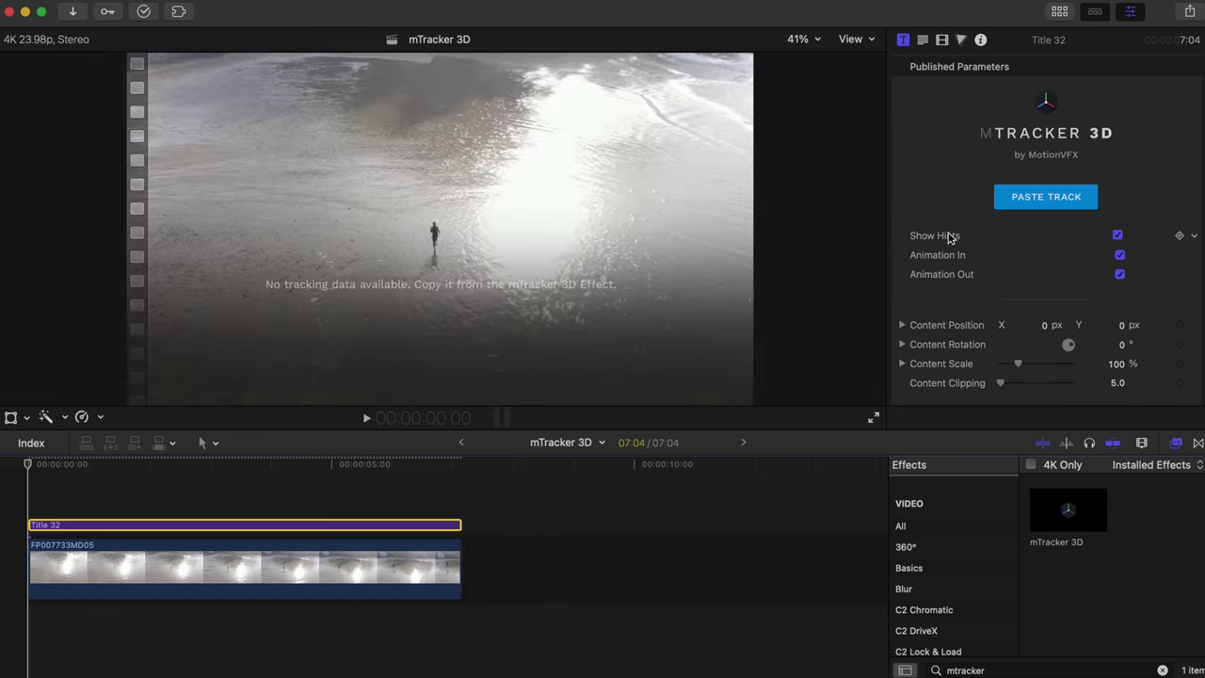
# Step: Paste the tracking data into Title 32 and switch off Animation In and Animation Out
pyautogui.click(1021, 198)
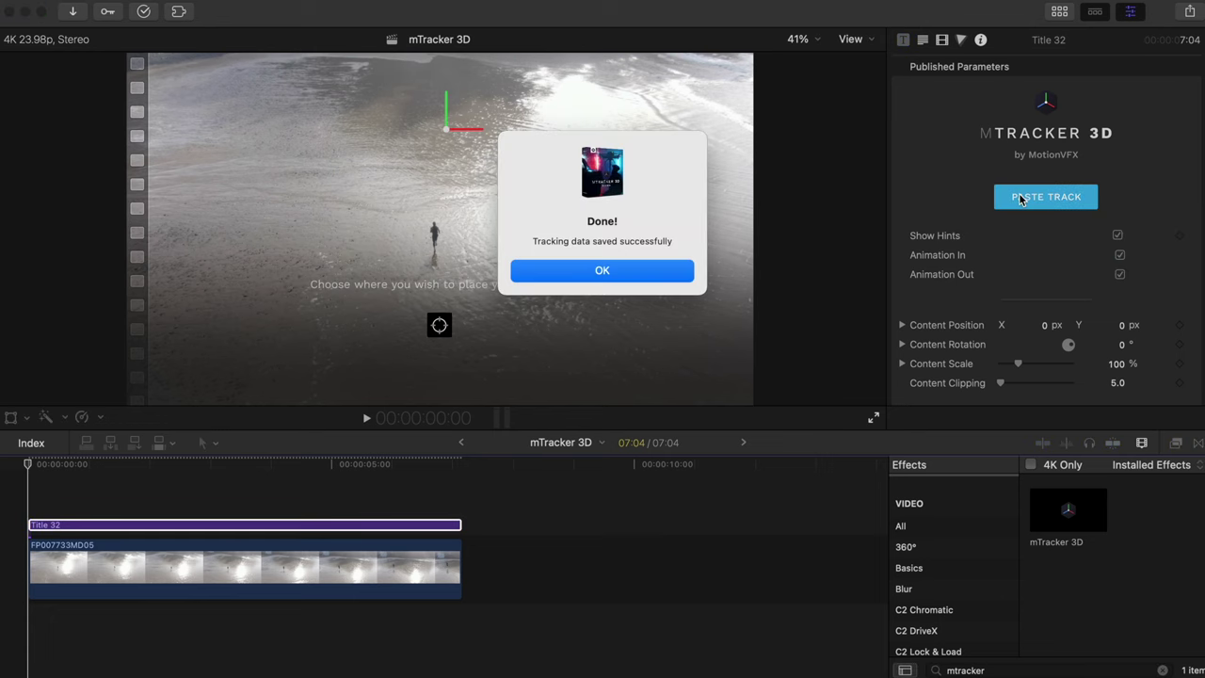
pyautogui.click(648, 270)
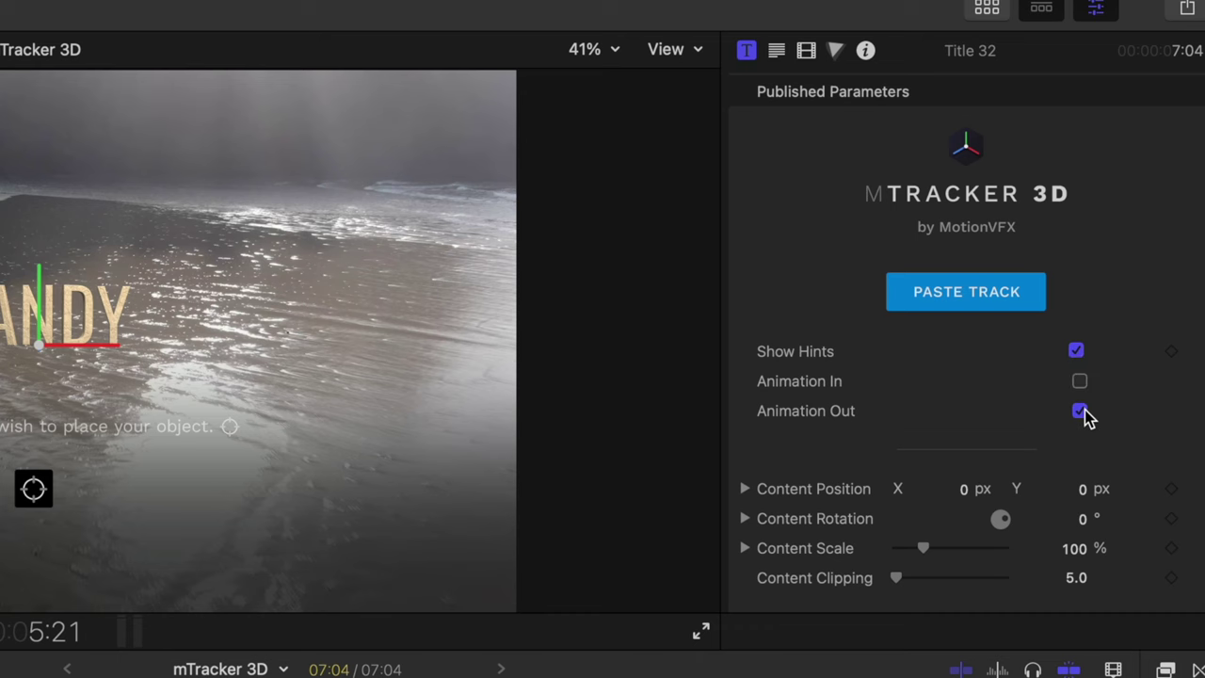
pyautogui.click(1080, 410)
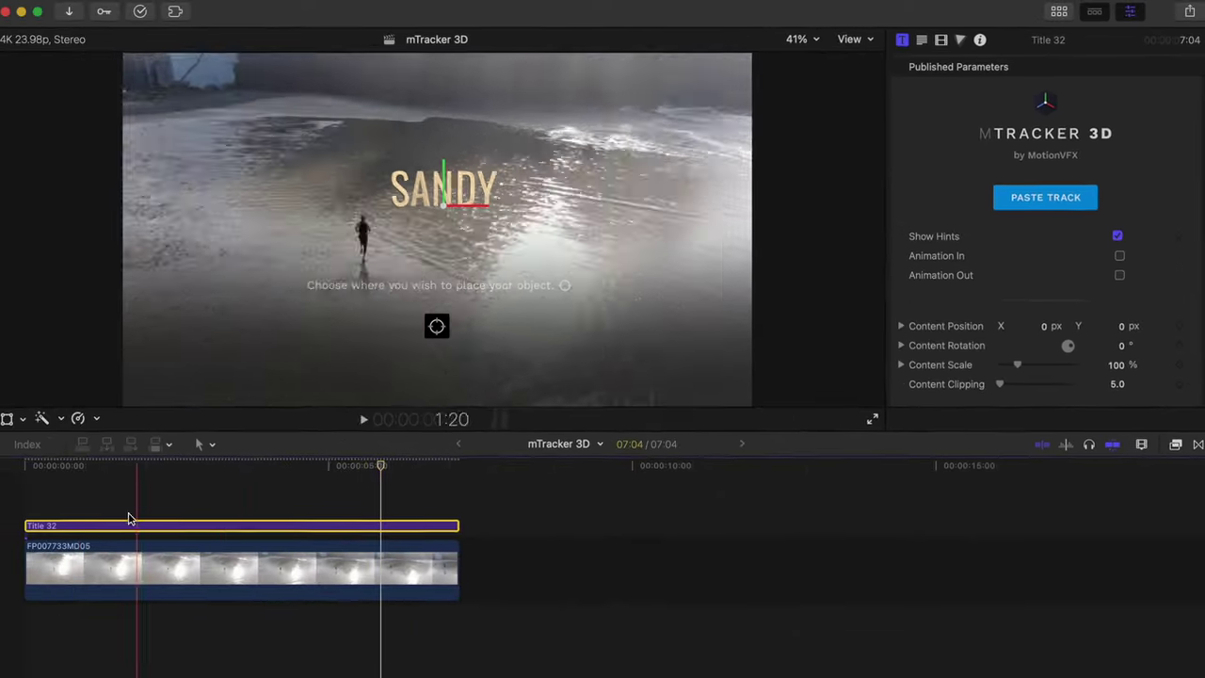
pyautogui.click(34, 465)
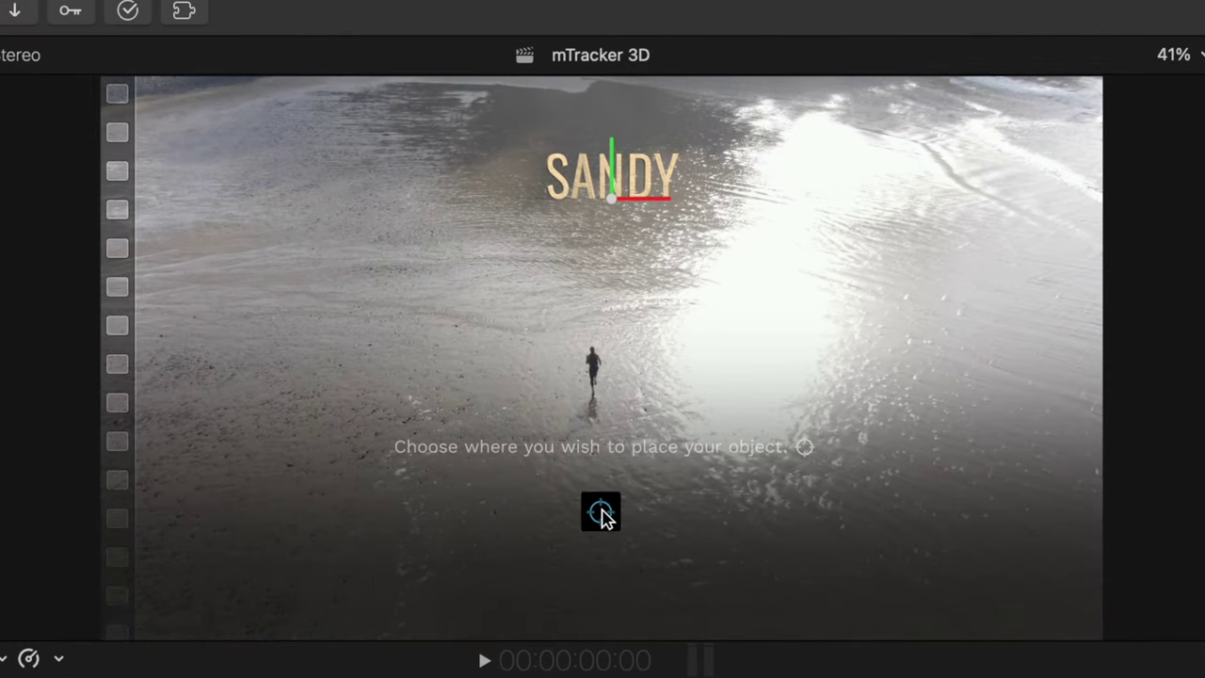
# Step: Anchor the SANDY title upright on a sand spot in the upper left, ignoring surface orientation
pyautogui.click(600, 512)
pyautogui.press('shift')
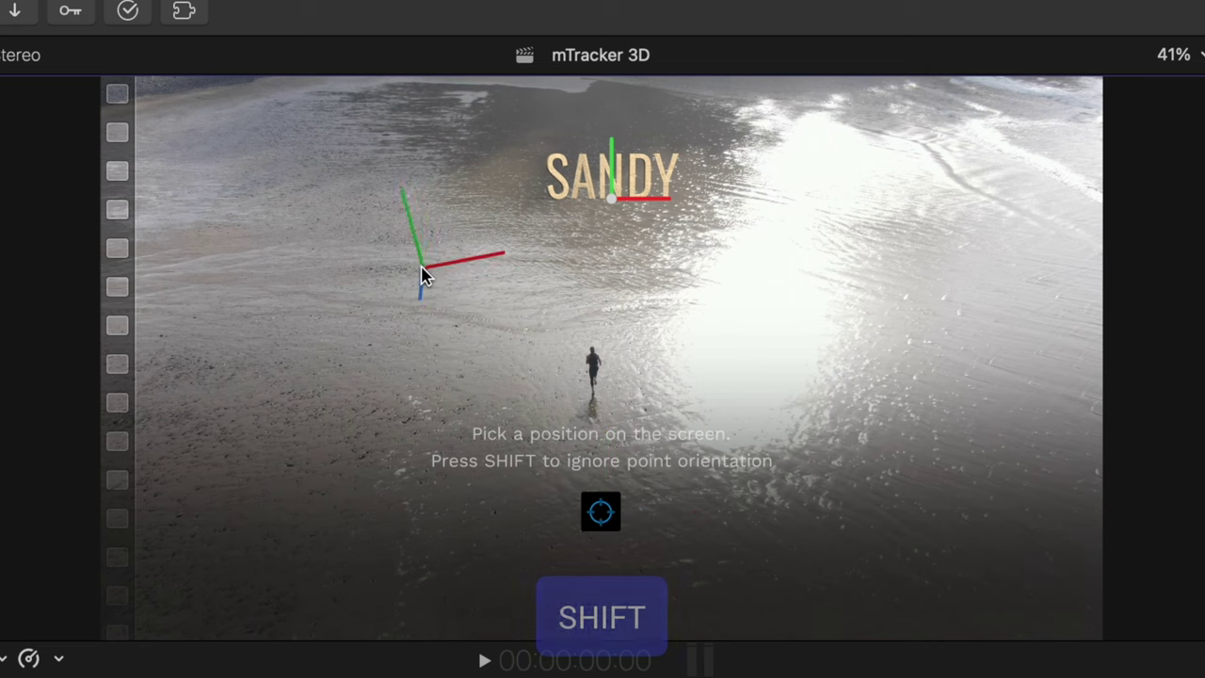
pyautogui.click(426, 273)
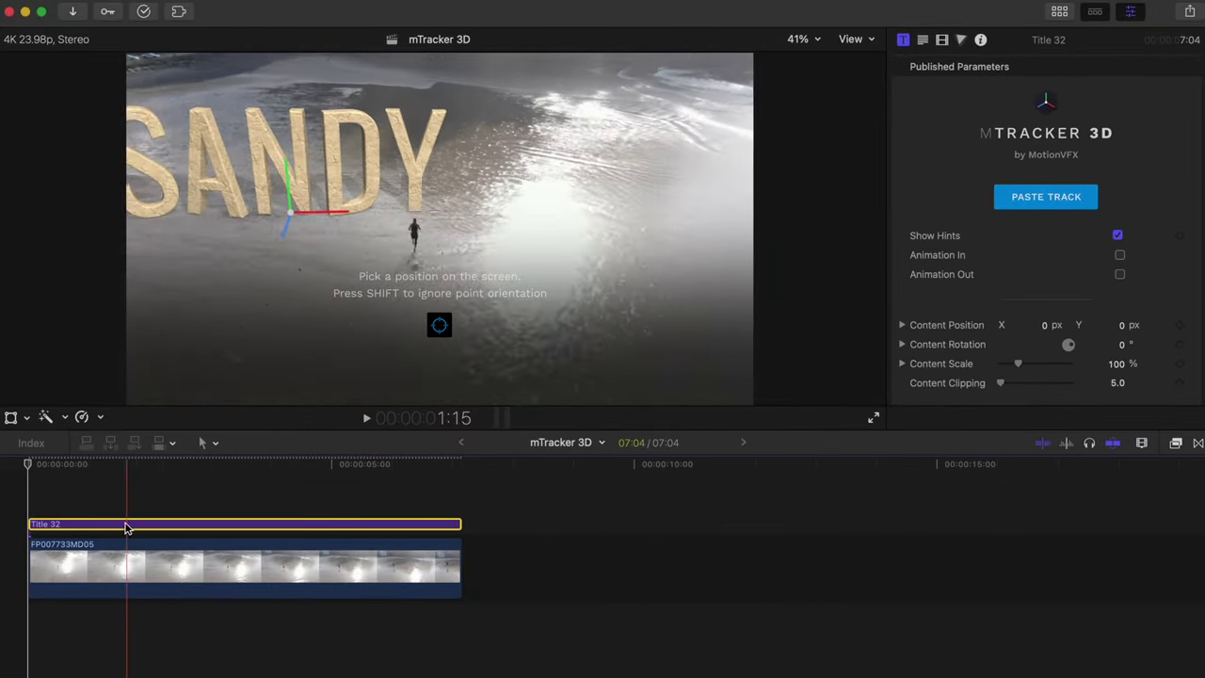
# Step: Replace the title text SANDY with EFFORT and set Content Position X to about 2.1 px
pyautogui.scroll(-1, 1083, 311)
pyautogui.scroll(-5, 1081, 311)
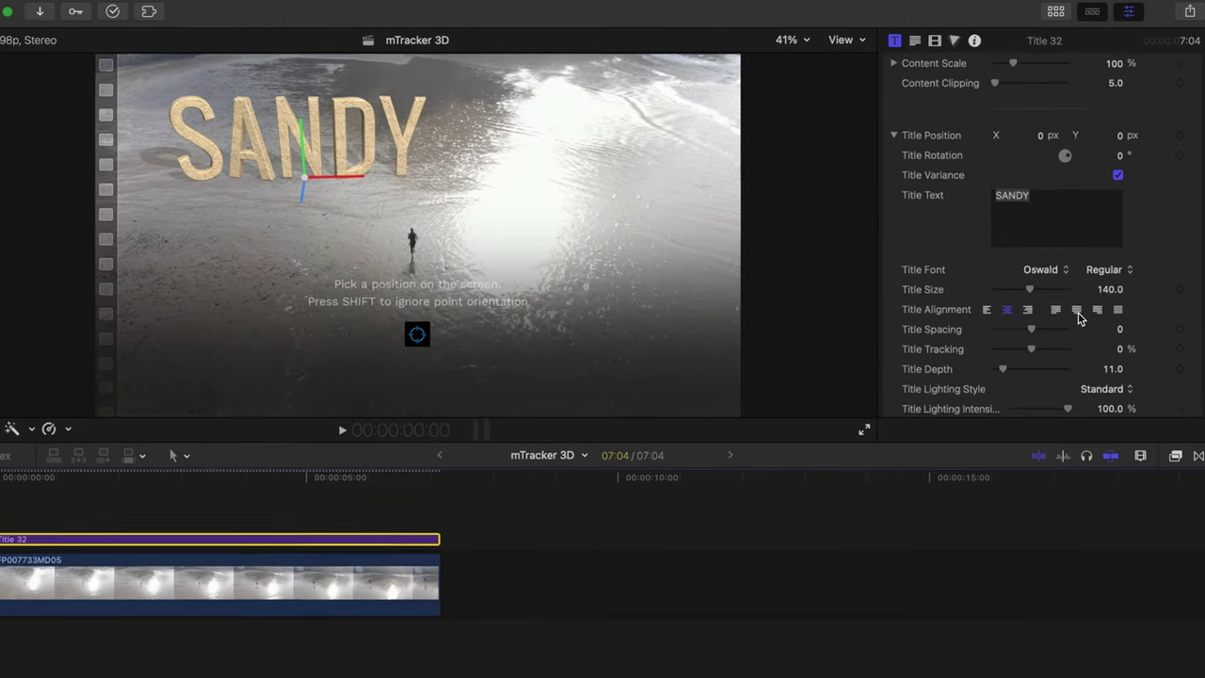
pyautogui.doubleClick(1054, 186)
pyautogui.write('EFFORT')
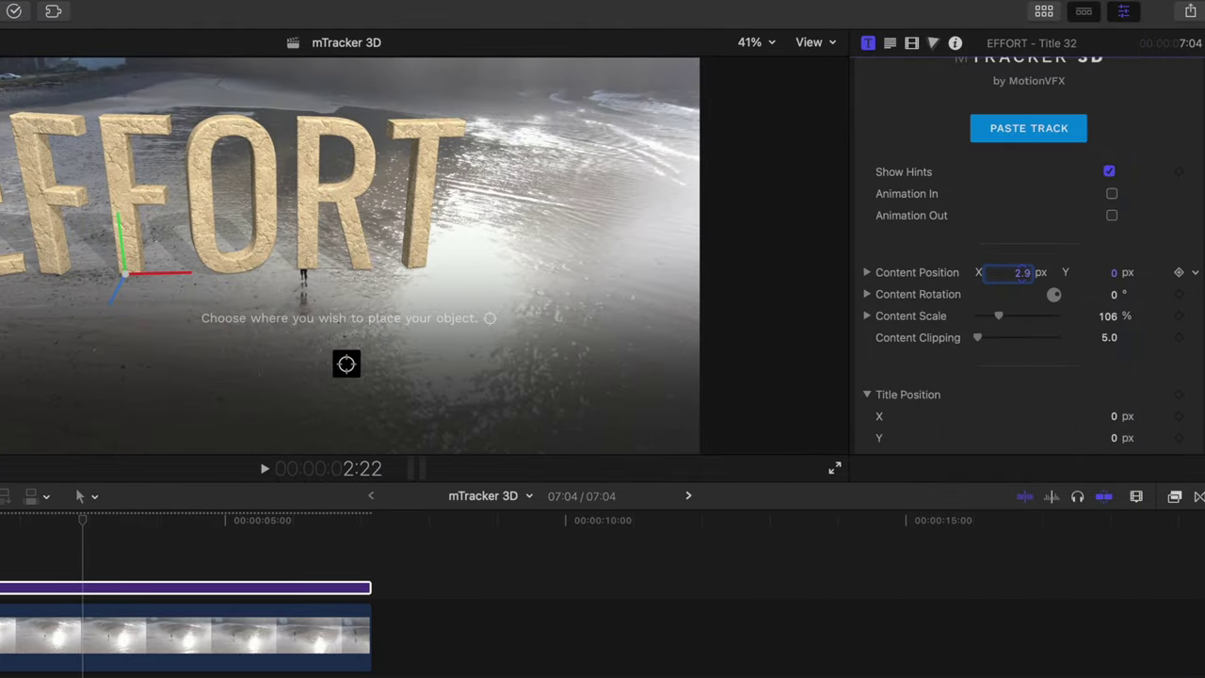
pyautogui.moveTo(1023, 274); pyautogui.dragTo(1008, 274)
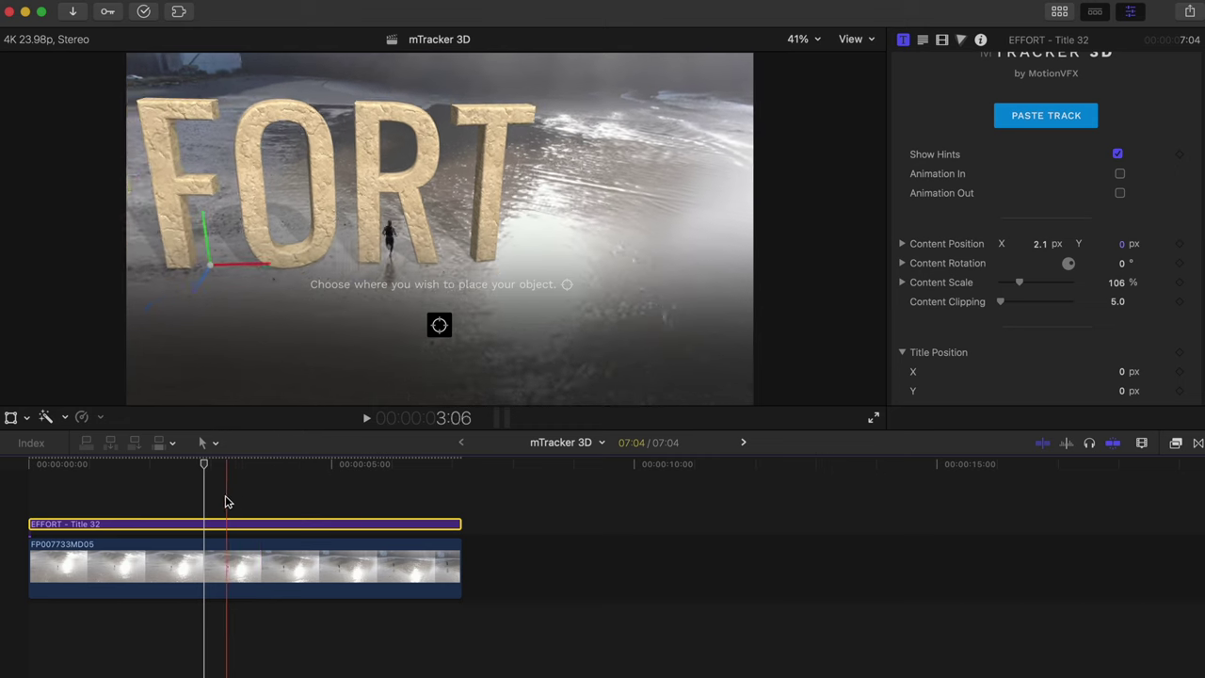
pyautogui.click(218, 499)
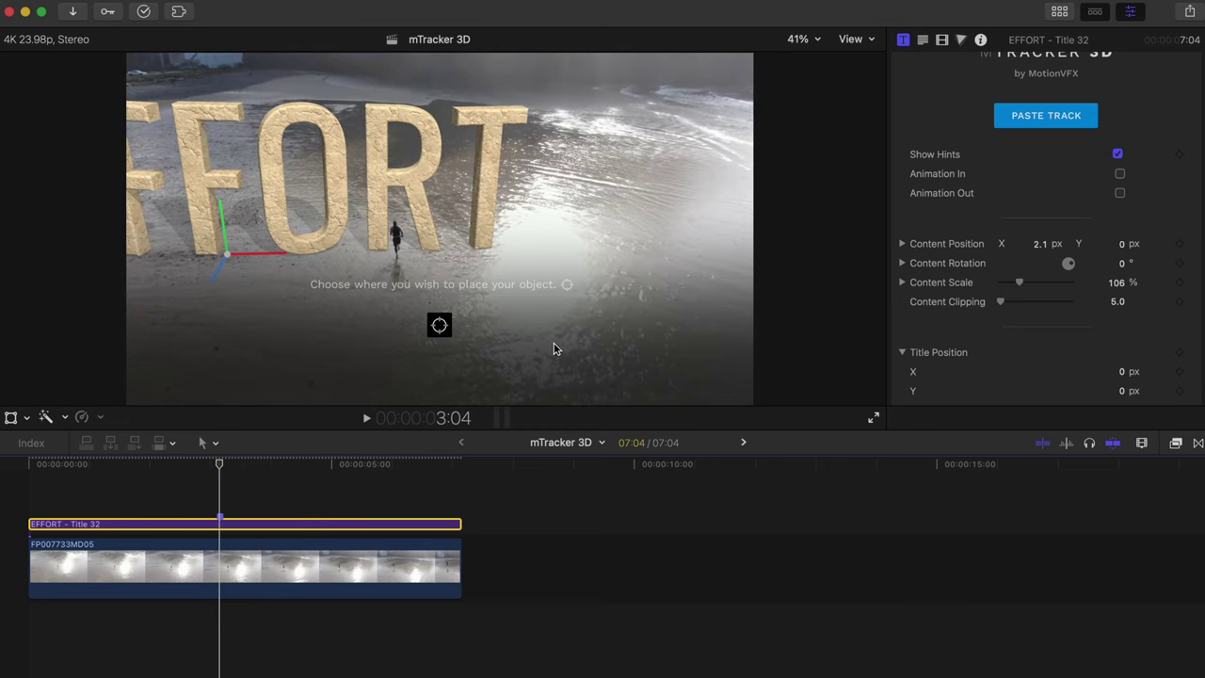
# Step: Set Title Lighting Style to Diagonal Right, lighting intensity about 13%, lower shadows opacity, raise enviro intensity
pyautogui.scroll(-8, 987, 272)
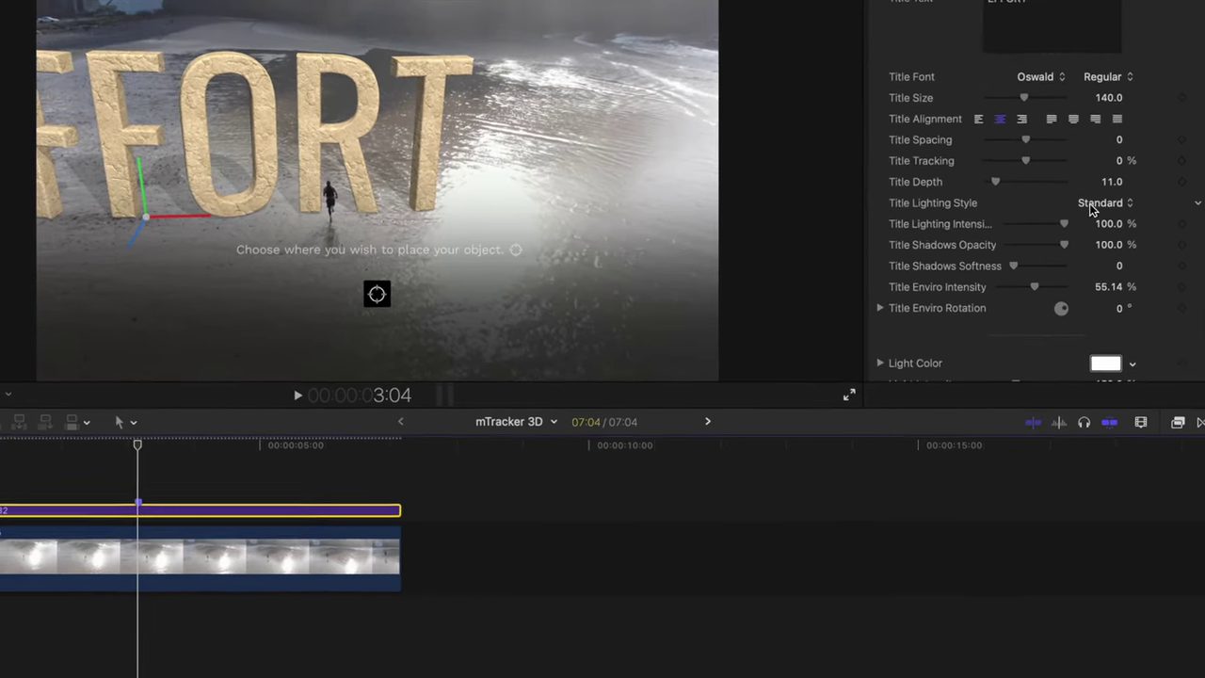
pyautogui.click(1108, 272)
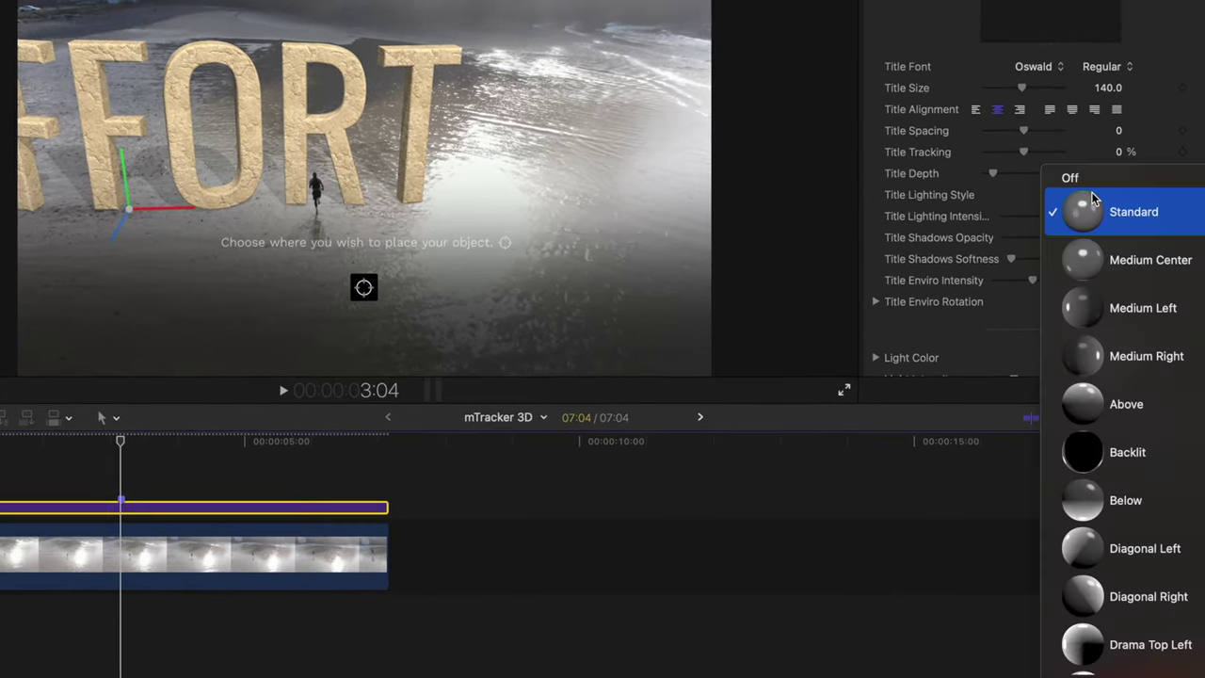
pyautogui.click(1132, 608)
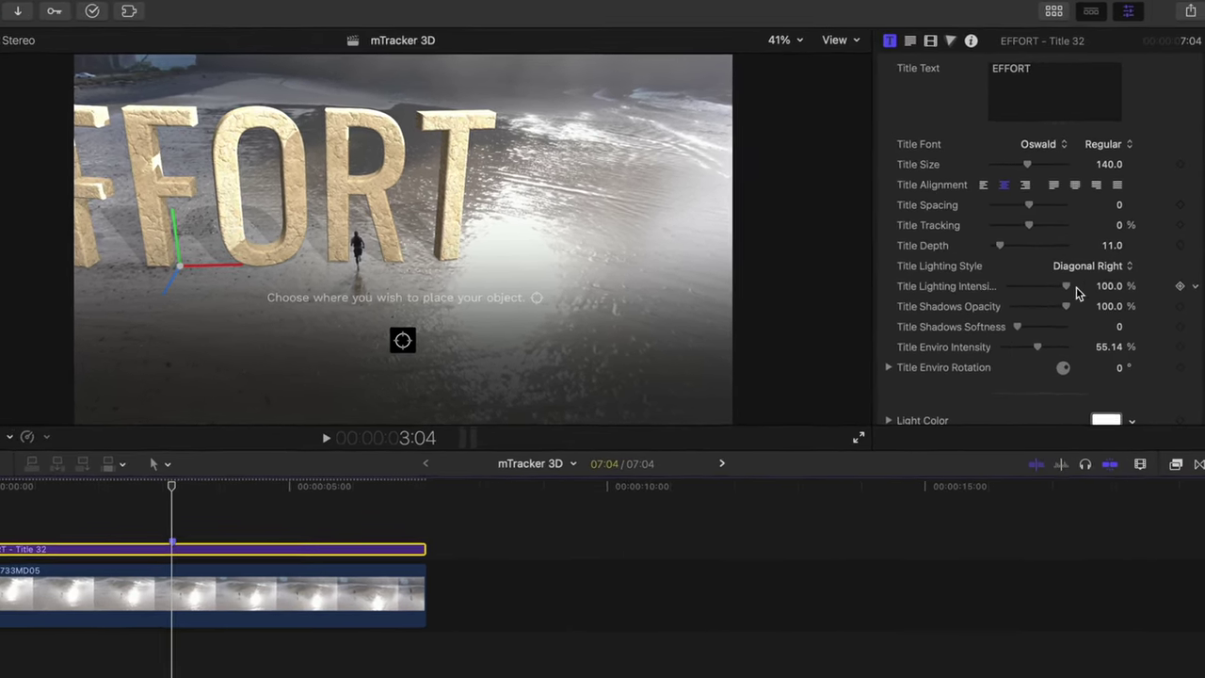
pyautogui.click(1025, 275)
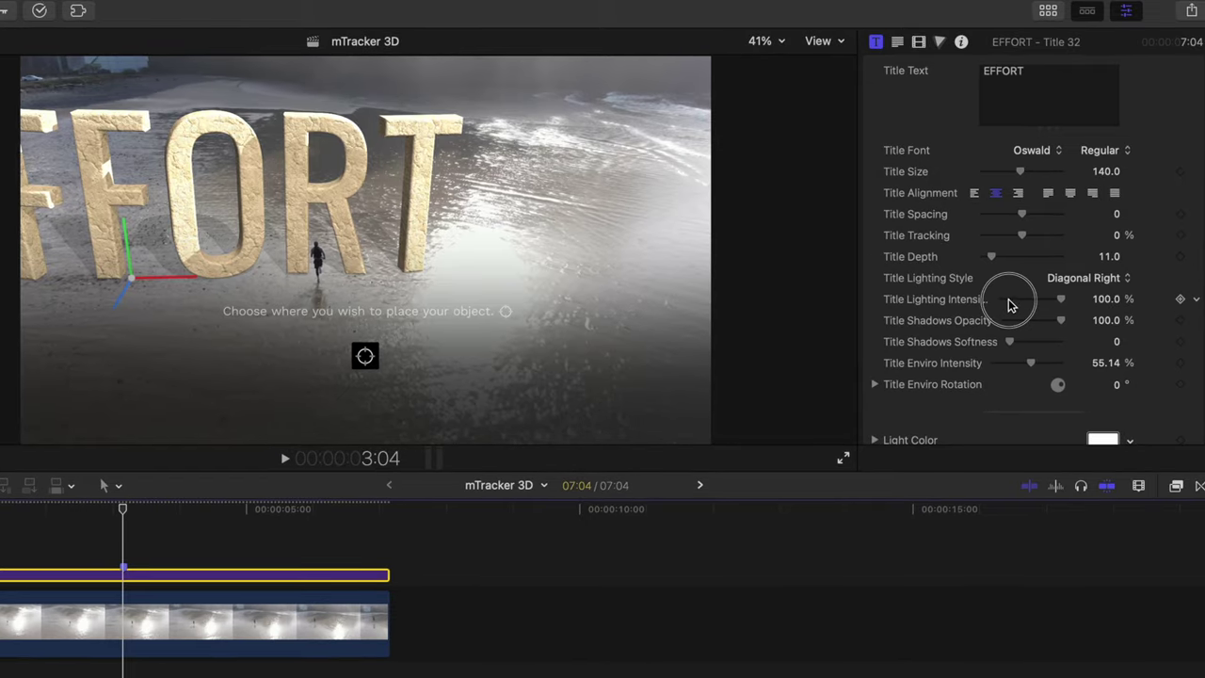
pyautogui.click(1010, 305)
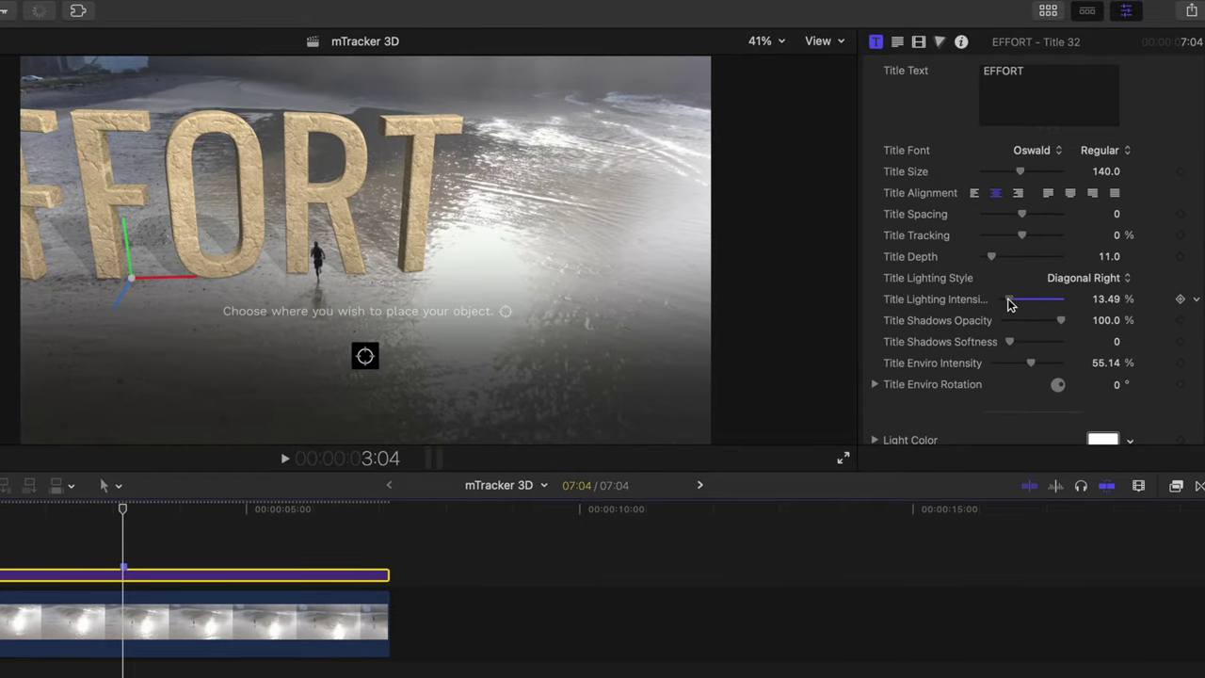
pyautogui.scroll(-3, 1031, 277)
pyautogui.moveTo(1019, 254); pyautogui.dragTo(1042, 258)
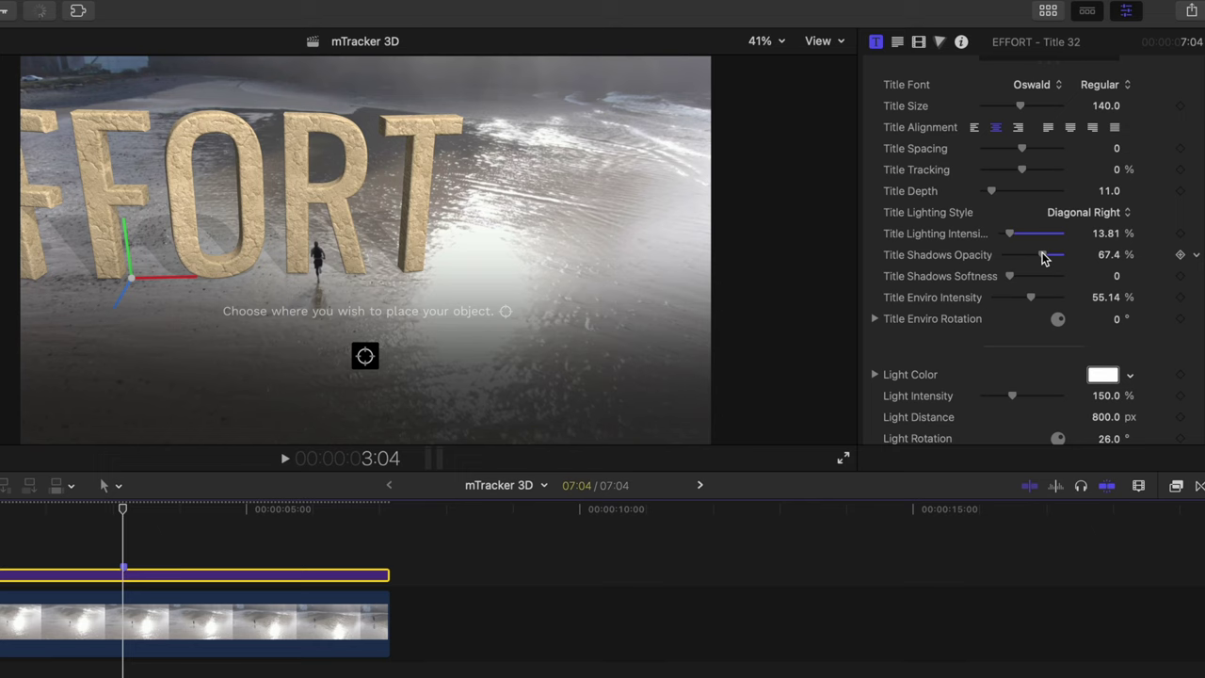
pyautogui.scroll(1, 1043, 259)
pyautogui.moveTo(1106, 297); pyautogui.dragTo(1110, 273)
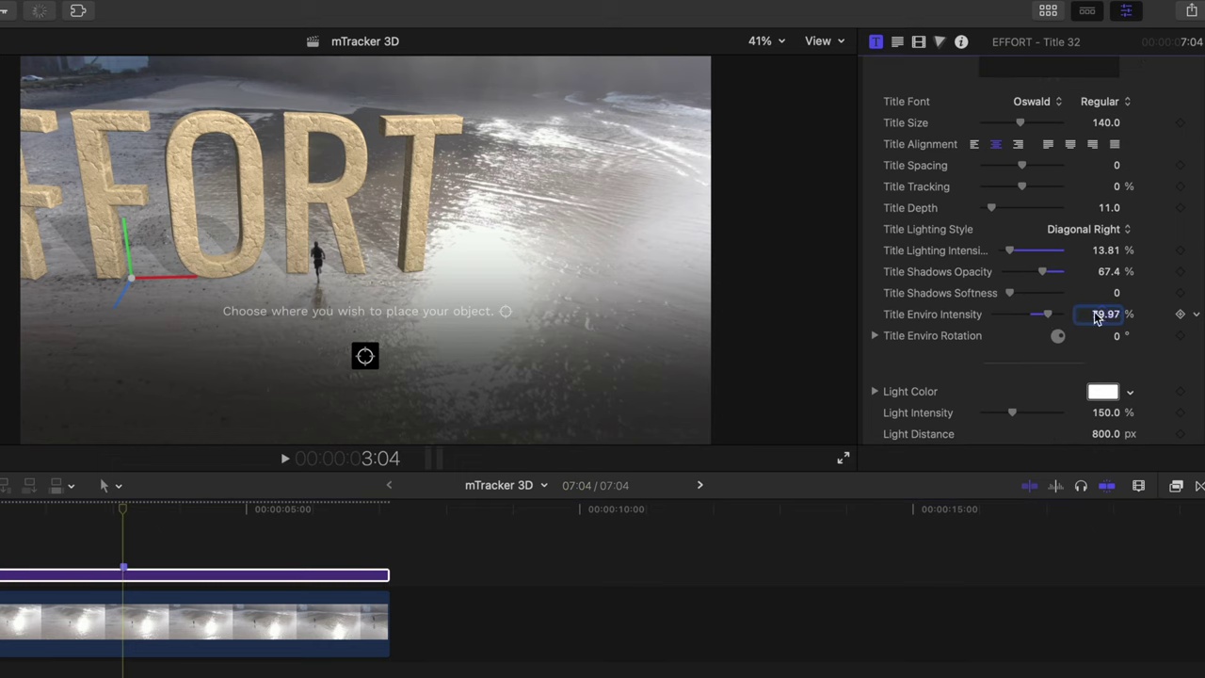
pyautogui.scroll(-5, 1095, 318)
pyautogui.scroll(2, 1120, 336)
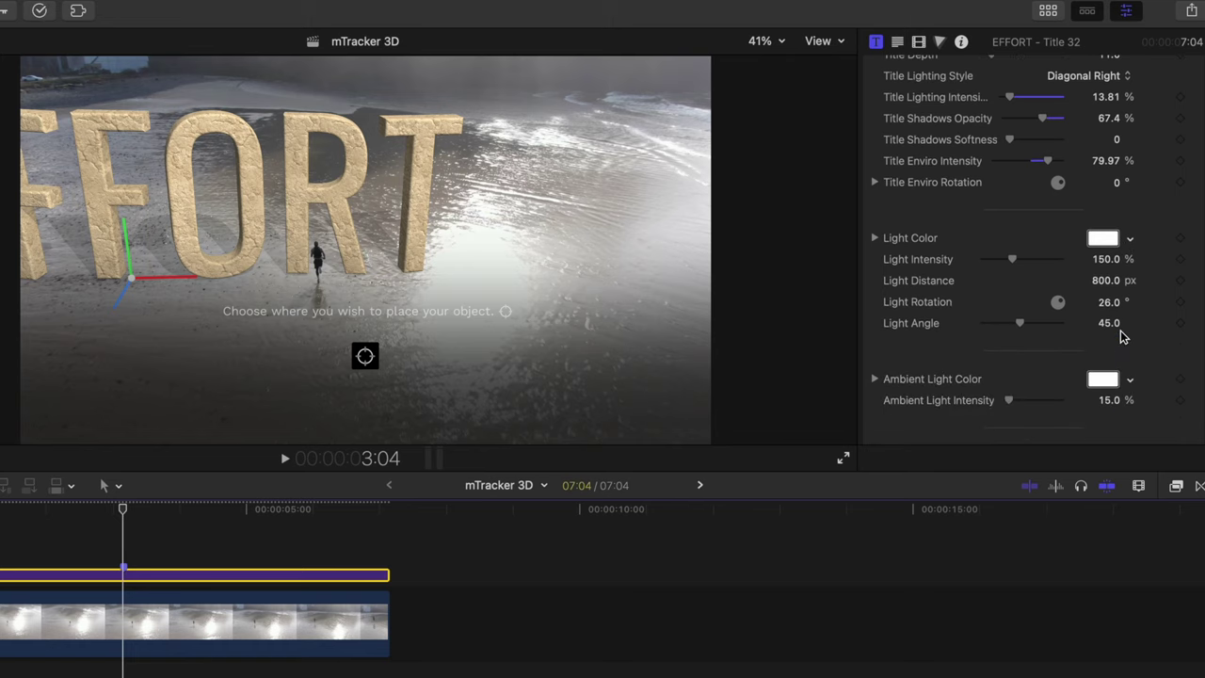
# Step: Dim the light to about 65%, with Light Distance 563.6 px, Rotation 481.4° and Angle 51.71
pyautogui.moveTo(1001, 261); pyautogui.dragTo(996, 264)
pyautogui.moveTo(1104, 279)
pyautogui.mouseDown()
pyautogui.moveTo(1103, 301)
pyautogui.moveTo(1104, 287)
pyautogui.mouseUp()
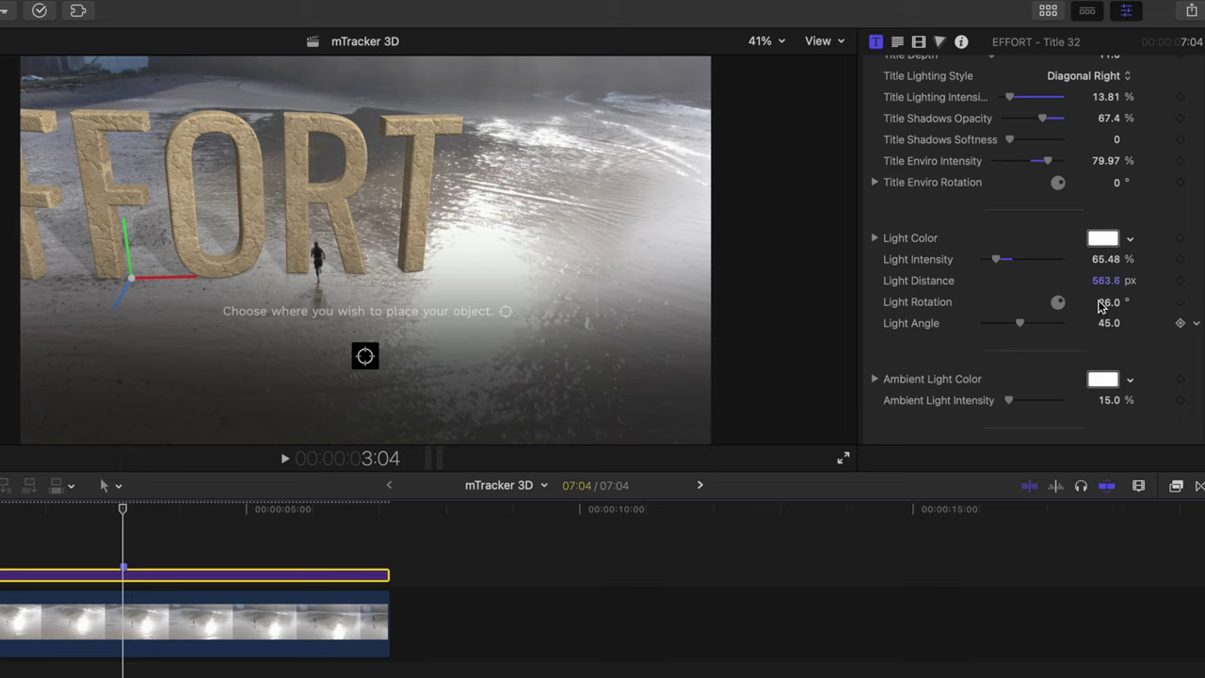
pyautogui.moveTo(1108, 302)
pyautogui.mouseDown()
pyautogui.moveTo(1108, 315)
pyautogui.moveTo(1107, 290)
pyautogui.moveTo(1104, 307)
pyautogui.mouseUp()
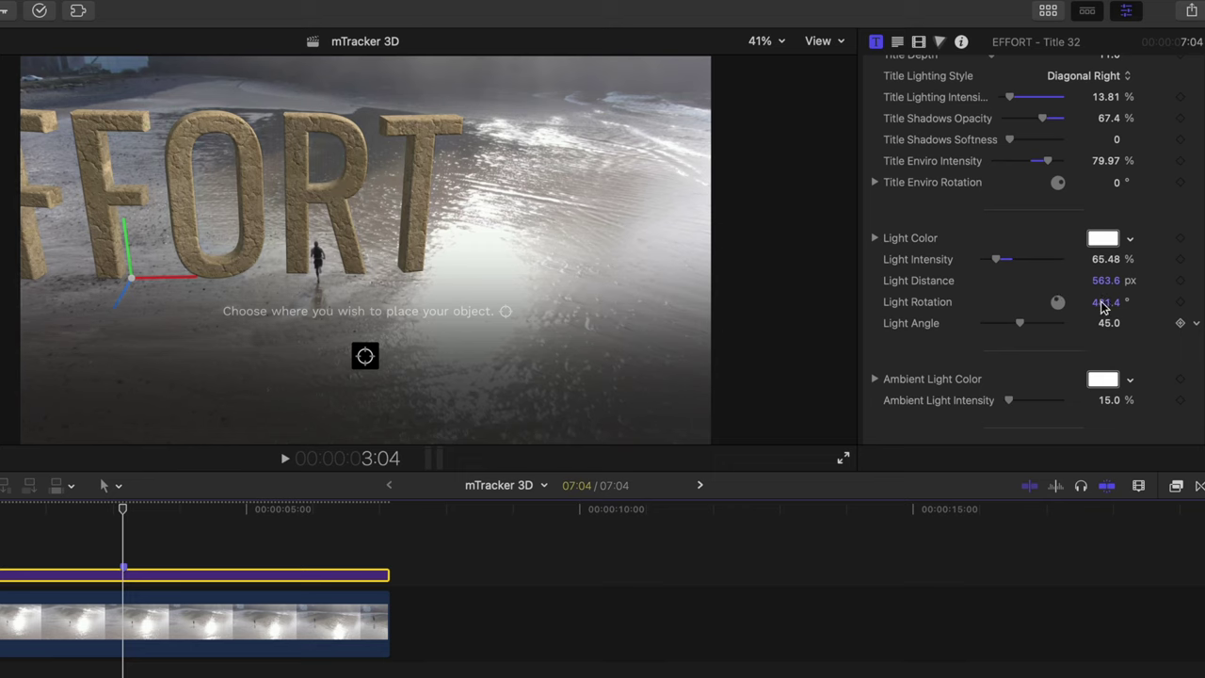
pyautogui.moveTo(1029, 327); pyautogui.dragTo(1026, 327)
pyautogui.scroll(-5, 1048, 315)
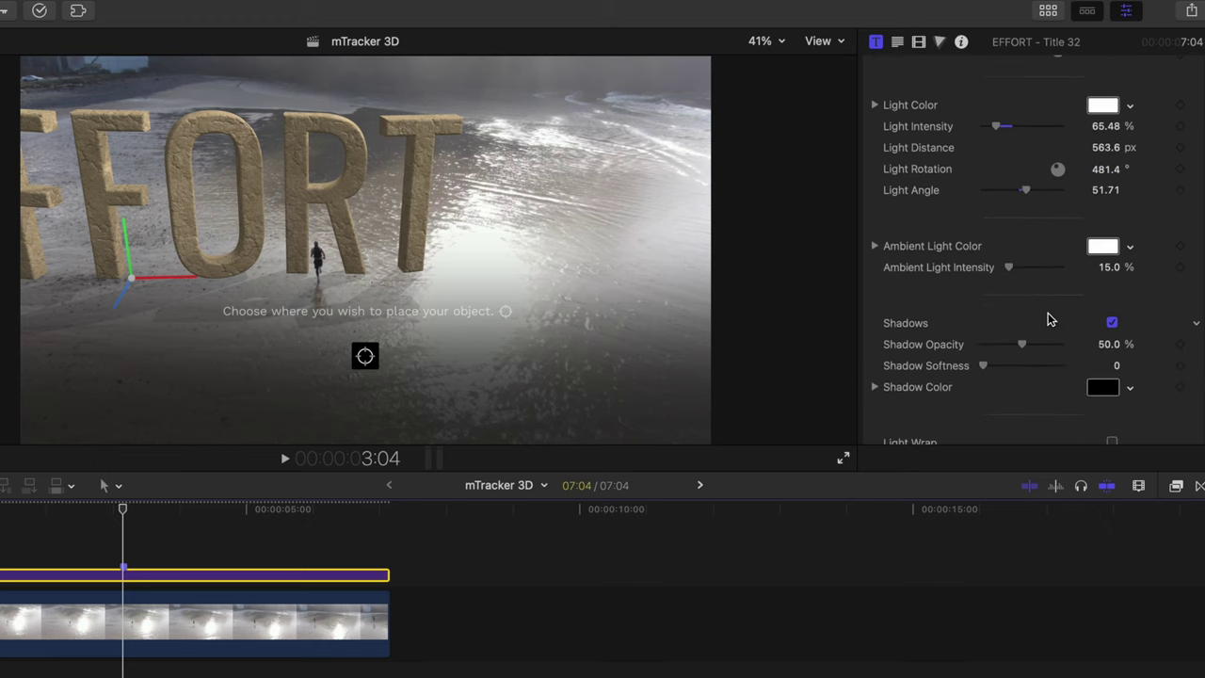
# Step: Set Shadow Softness to 38 and enable Light Wrap at 75.56% intensity
pyautogui.scroll(-5, 1048, 319)
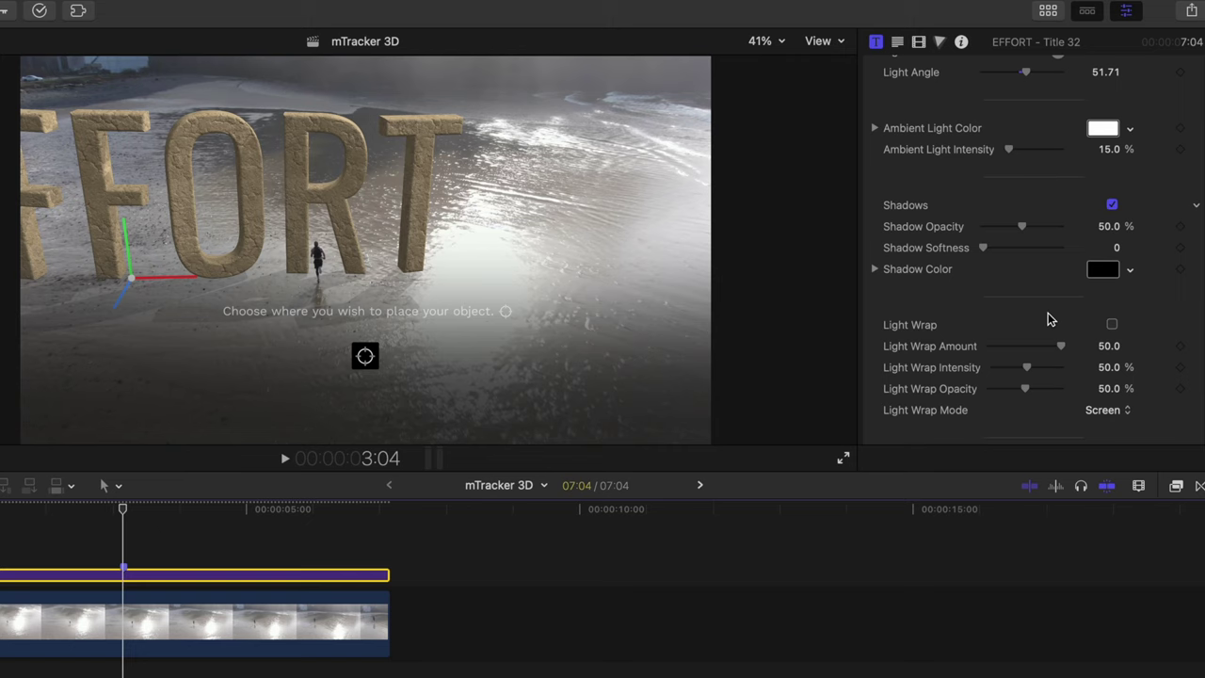
pyautogui.moveTo(1010, 248); pyautogui.dragTo(1104, 238)
pyautogui.scroll(-3, 1116, 226)
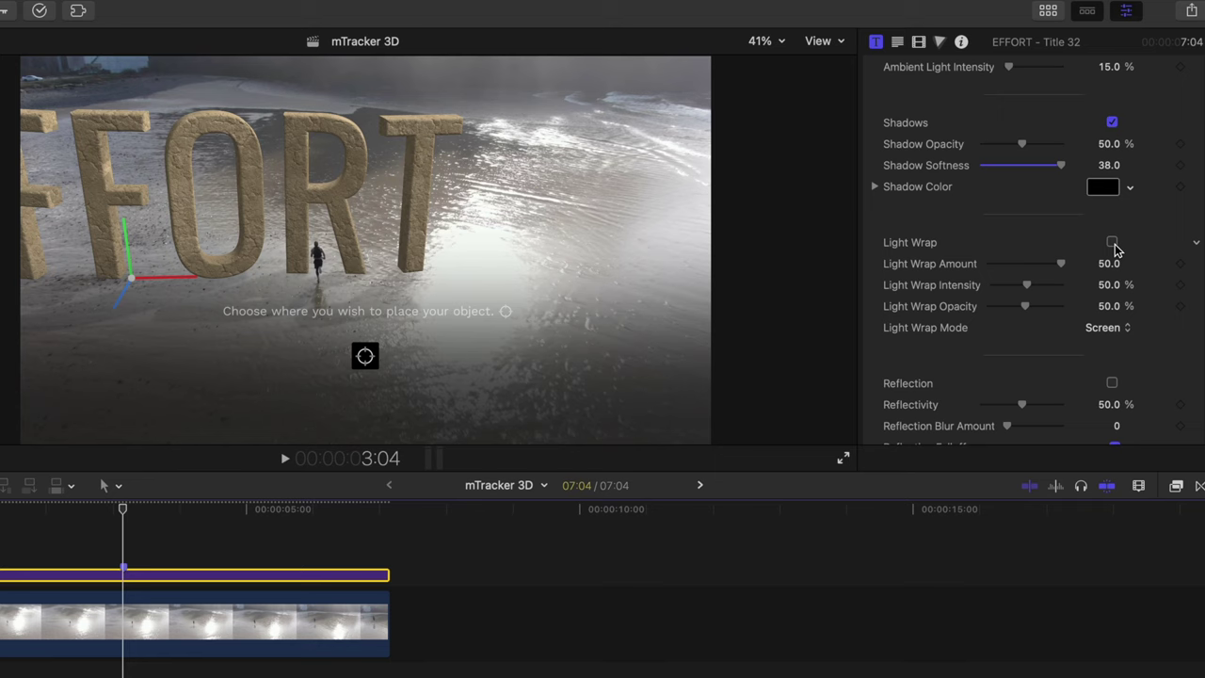
pyautogui.click(1112, 243)
pyautogui.moveTo(1038, 290); pyautogui.dragTo(1043, 290)
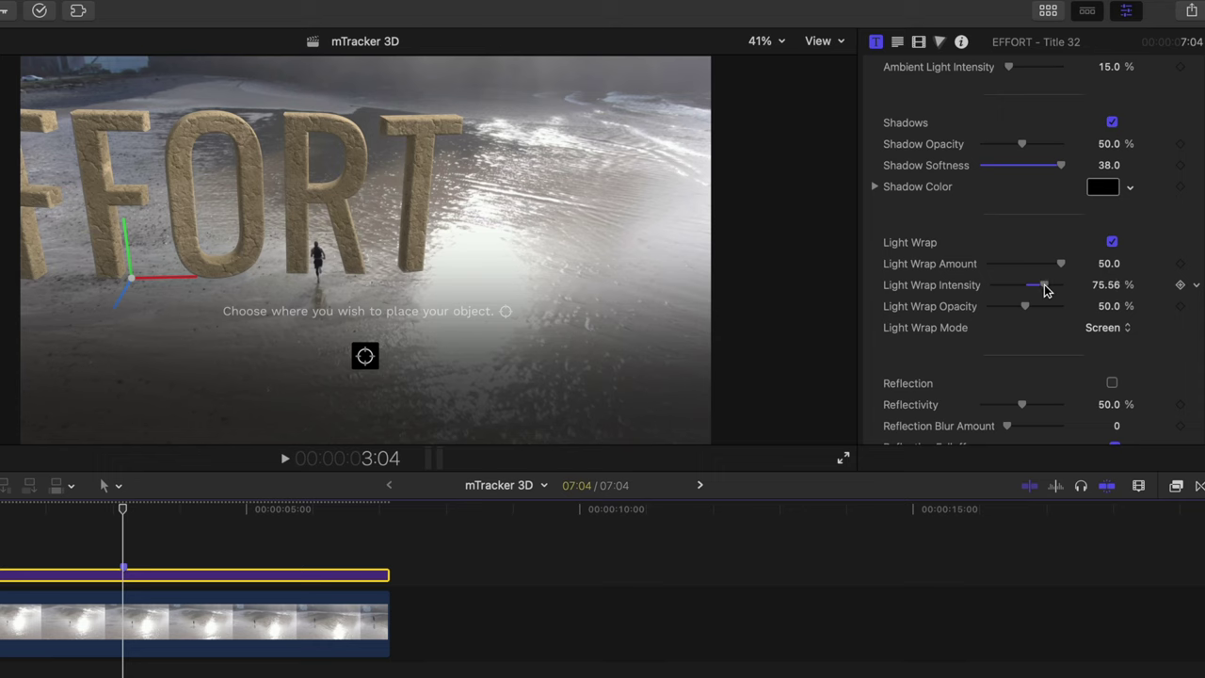
pyautogui.scroll(-5, 1045, 284)
# Step: Turn on Reflection, raise Reflectivity to 54.4% and Reflection Blur, and shorten Falloff End Distance
pyautogui.click(1112, 239)
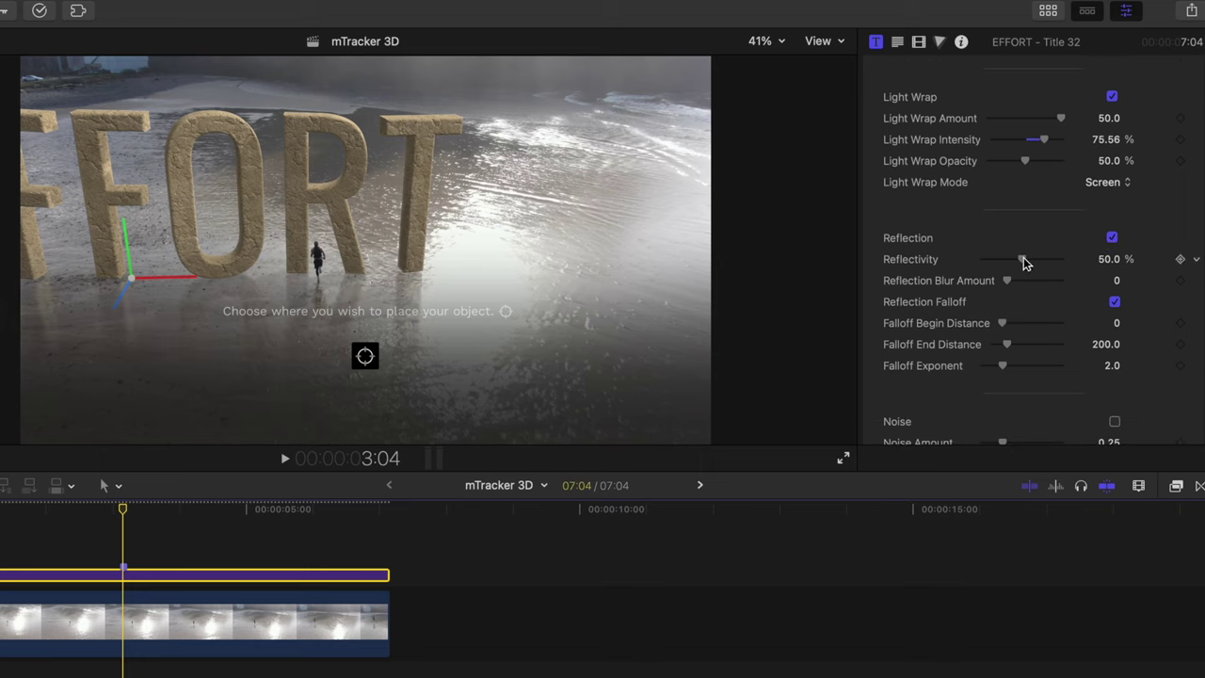
pyautogui.moveTo(1022, 259)
pyautogui.mouseDown()
pyautogui.moveTo(1034, 258)
pyautogui.moveTo(1027, 262)
pyautogui.mouseUp()
pyautogui.moveTo(1006, 280); pyautogui.dragTo(1017, 298)
pyautogui.moveTo(1005, 347); pyautogui.dragTo(995, 344)
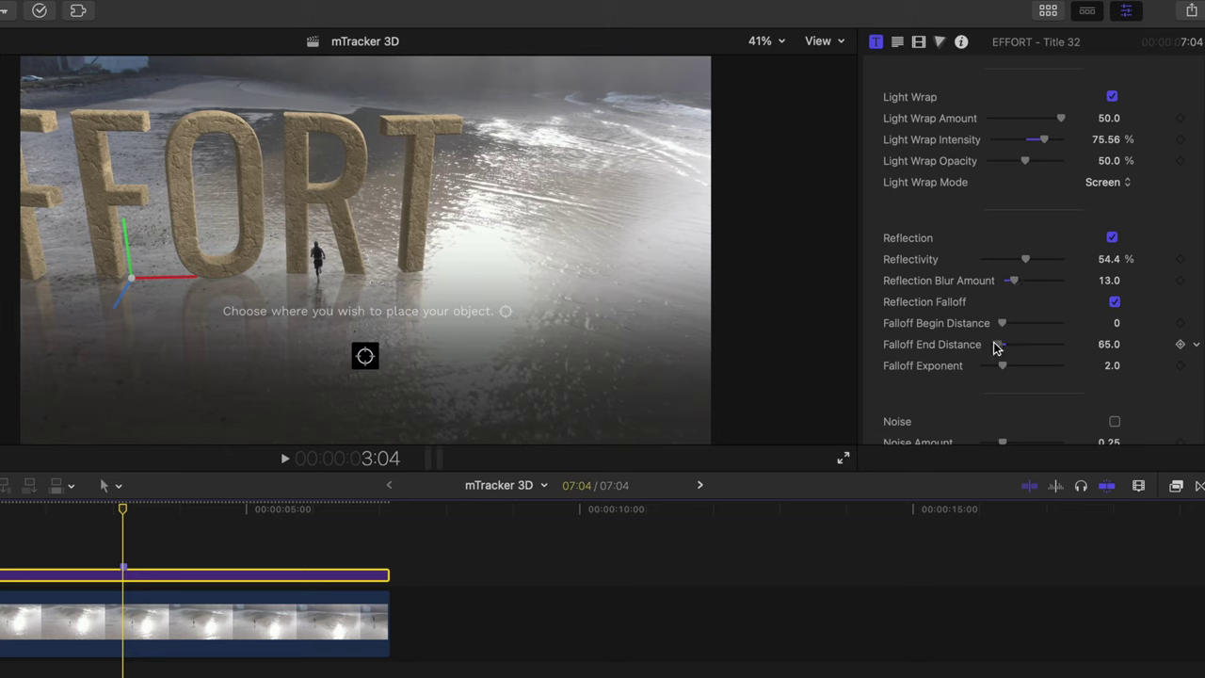
# Step: Enable Hue/Saturation and set Saturation to -0.68 to turn the EFFORT letters grey
pyautogui.scroll(-10, 996, 347)
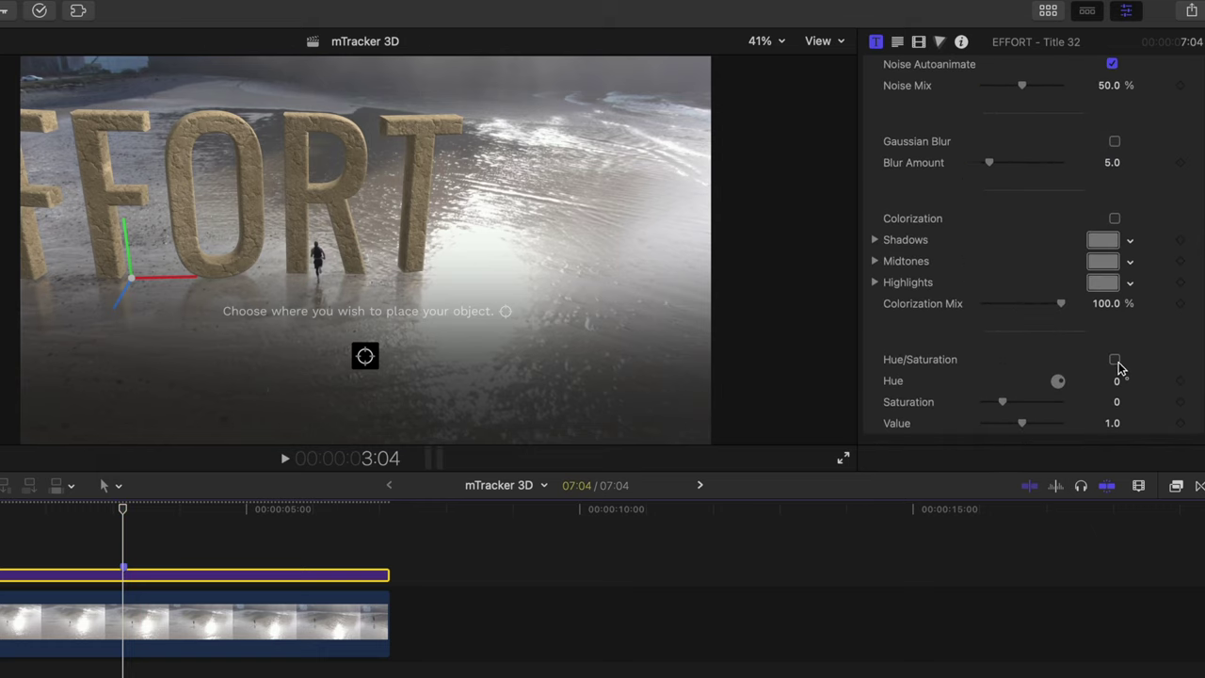
pyautogui.click(1116, 363)
pyautogui.moveTo(1001, 402); pyautogui.dragTo(990, 406)
# Step: Set the Title Enviro Rotation to 81.1°
pyautogui.scroll(15, 1031, 198)
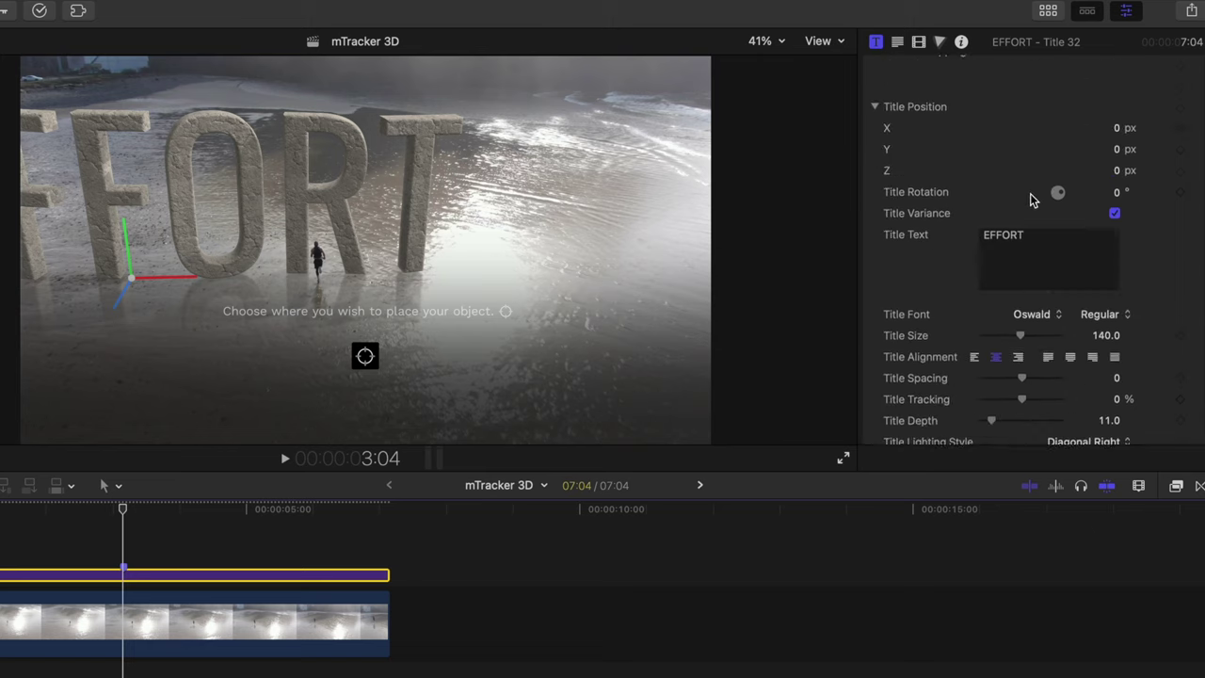
pyautogui.scroll(-10, 1035, 207)
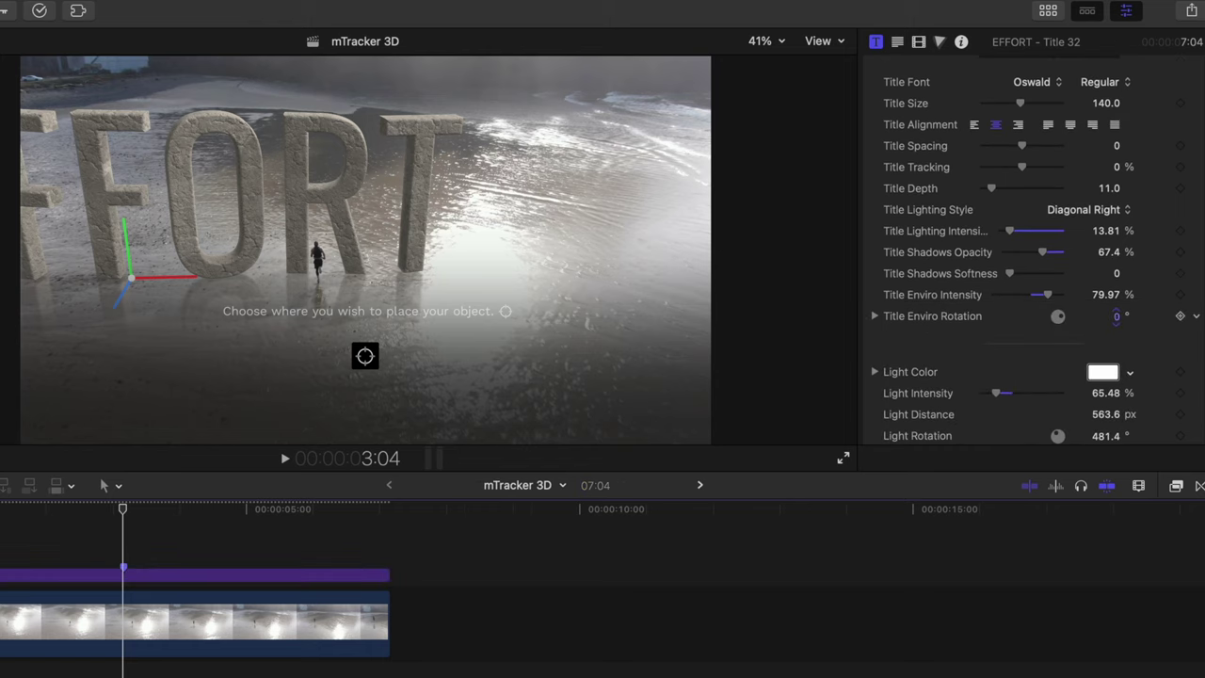
pyautogui.write('83.1')
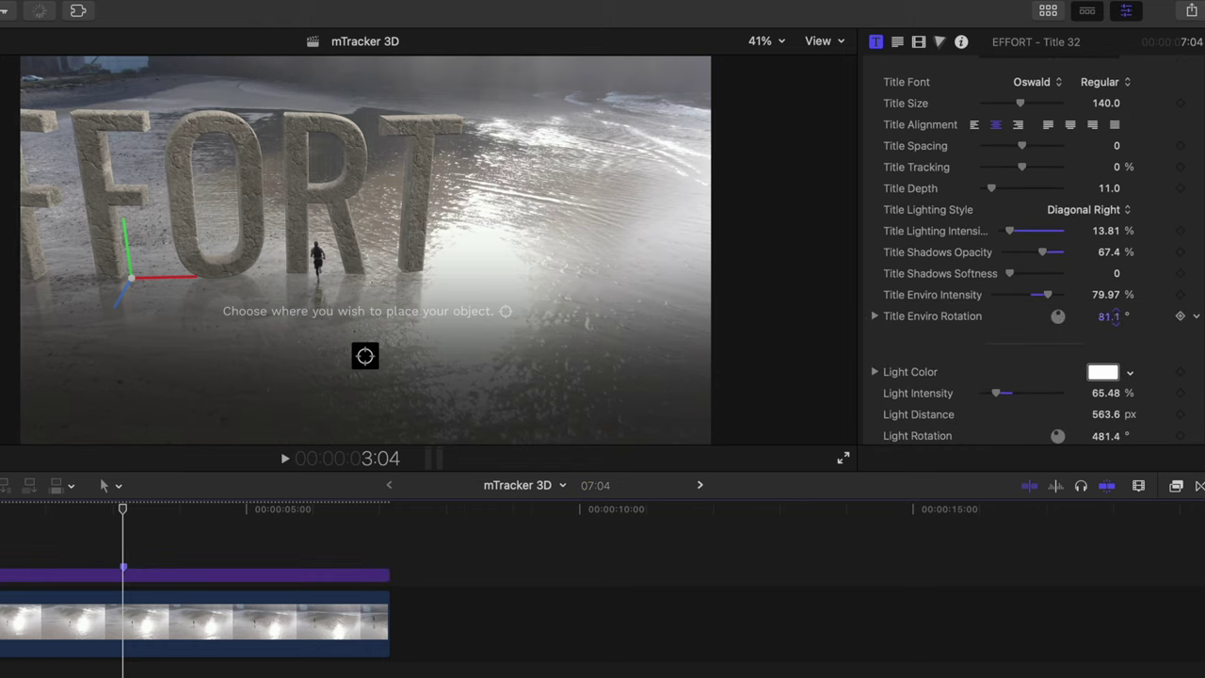
pyautogui.press('Return')
# Step: Raise Light Intensity to about 236% and nudge Title Position Y down to -0.09 px
pyautogui.scroll(-4, 1030, 270)
pyautogui.moveTo(998, 285); pyautogui.dragTo(1029, 282)
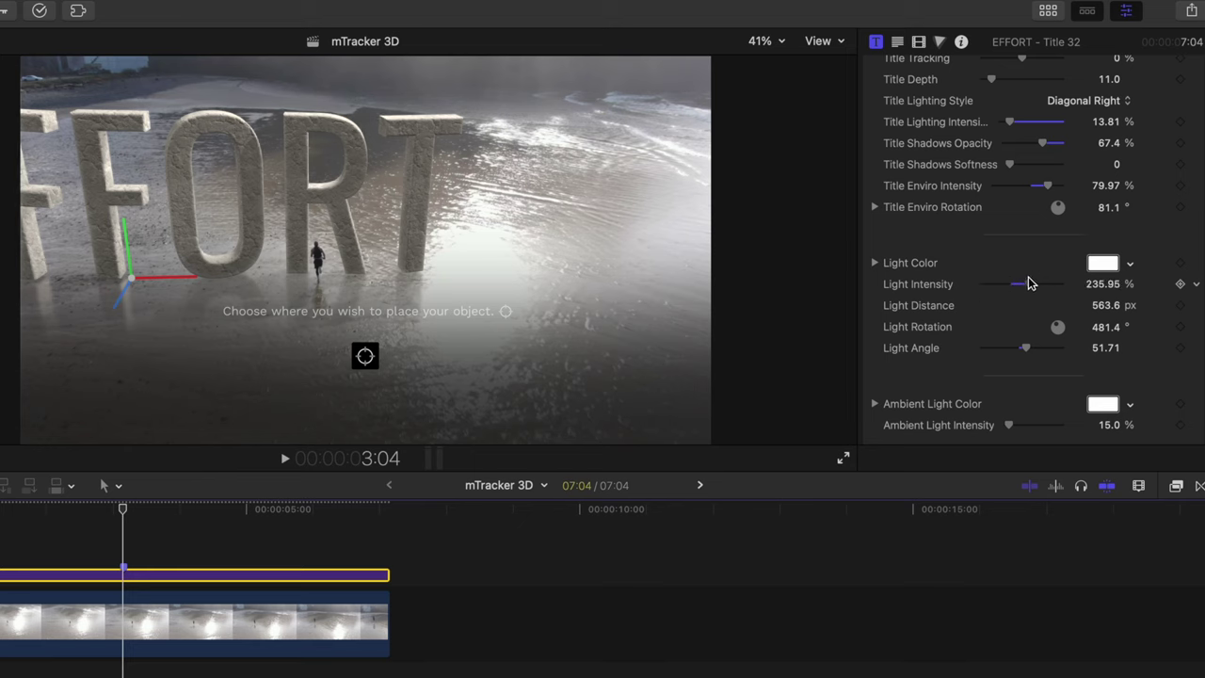
pyautogui.scroll(10, 1028, 283)
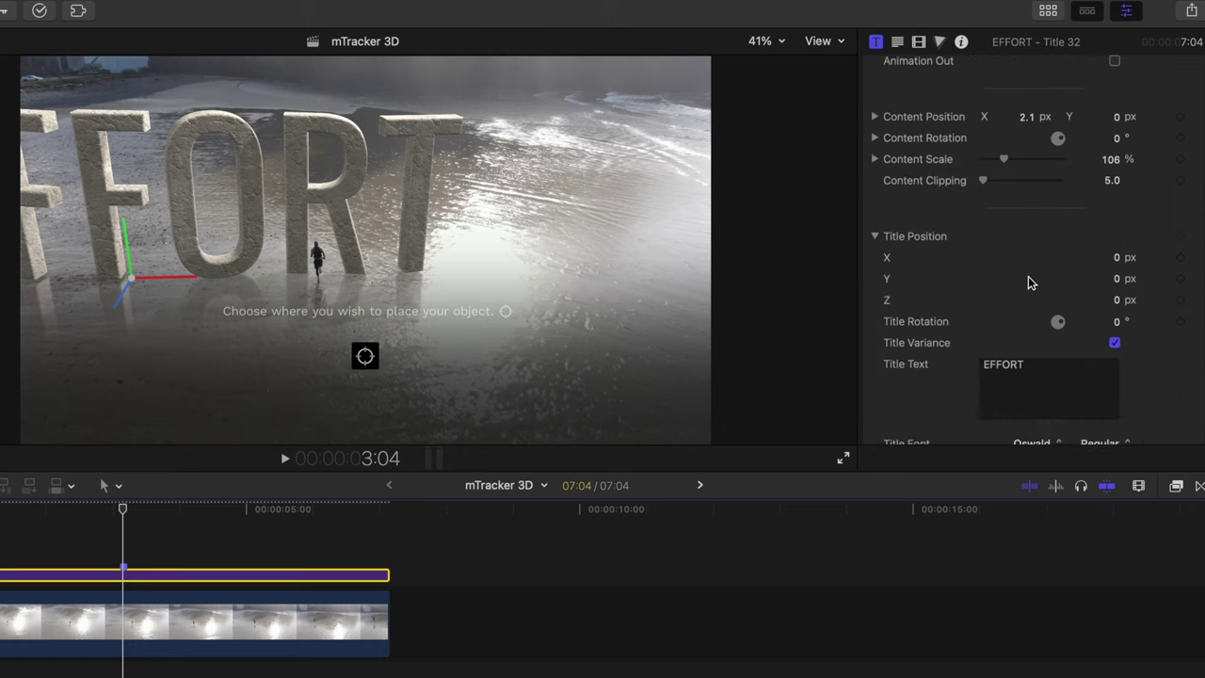
pyautogui.moveTo(1118, 345); pyautogui.dragTo(1117, 343)
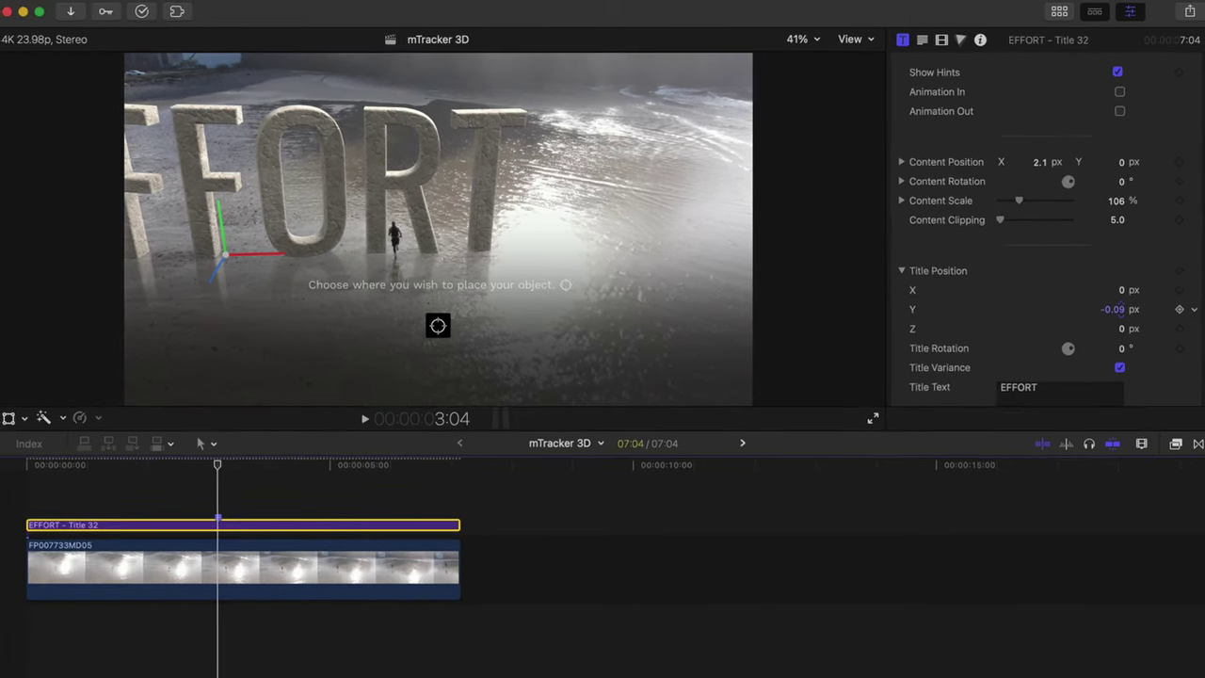